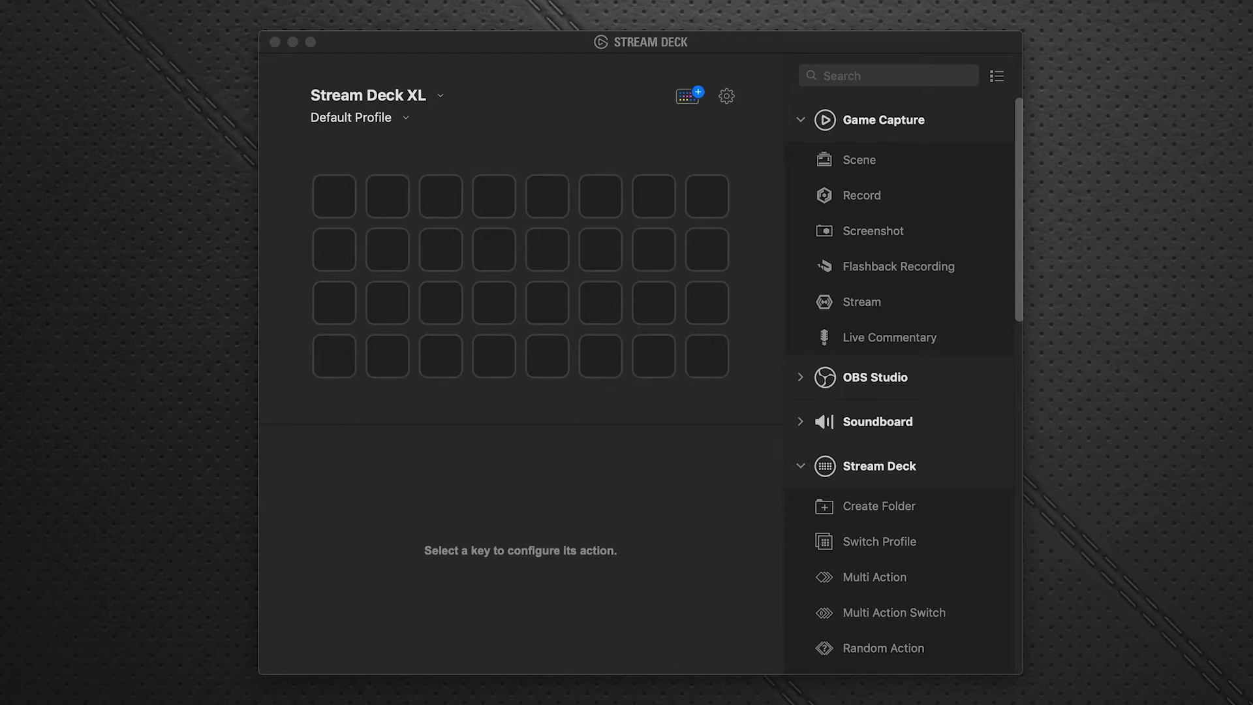
Search the Stream Deck store's Plugins for 'midi' and install the Trevliga Spel Midi plugin
left_click(608, 118)
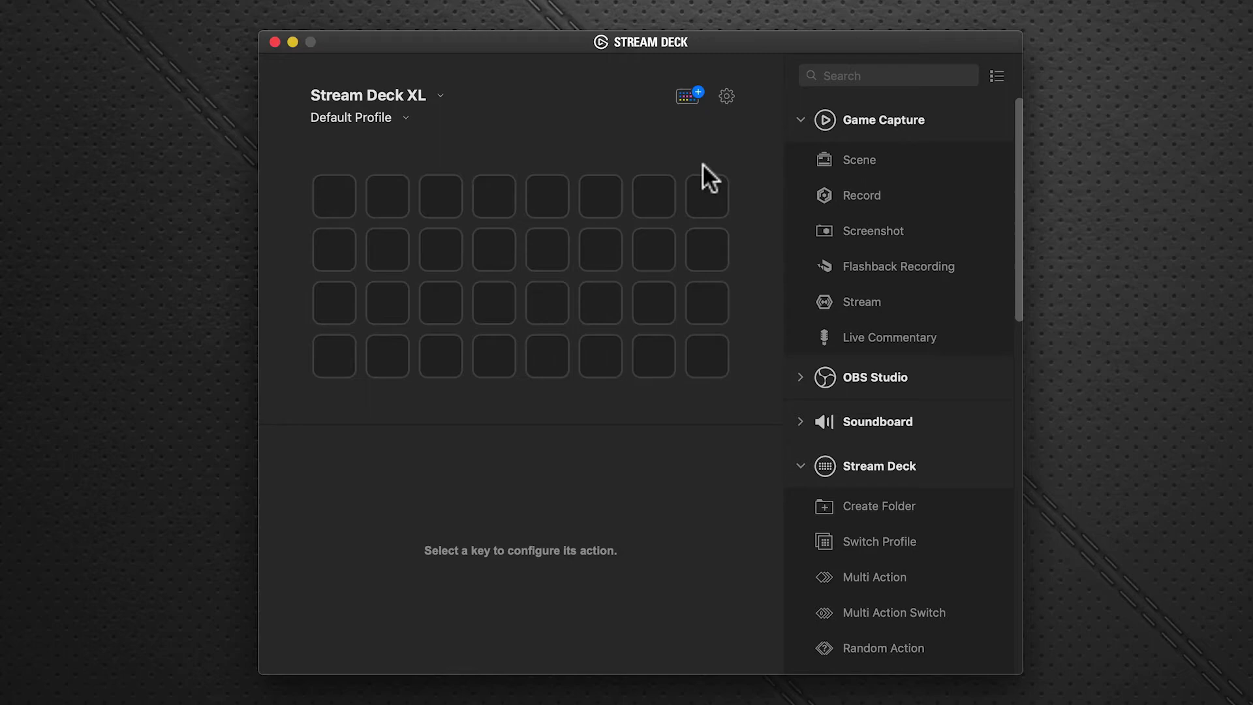
left_click(683, 96)
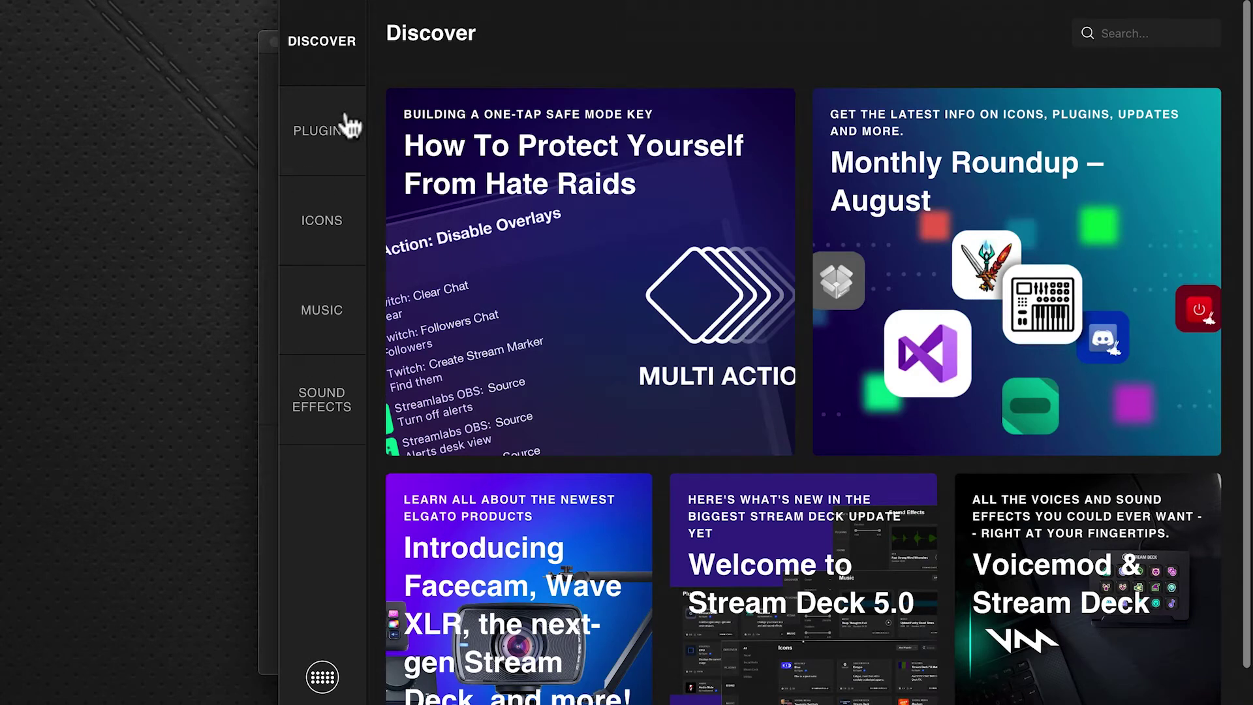
left_click(308, 134)
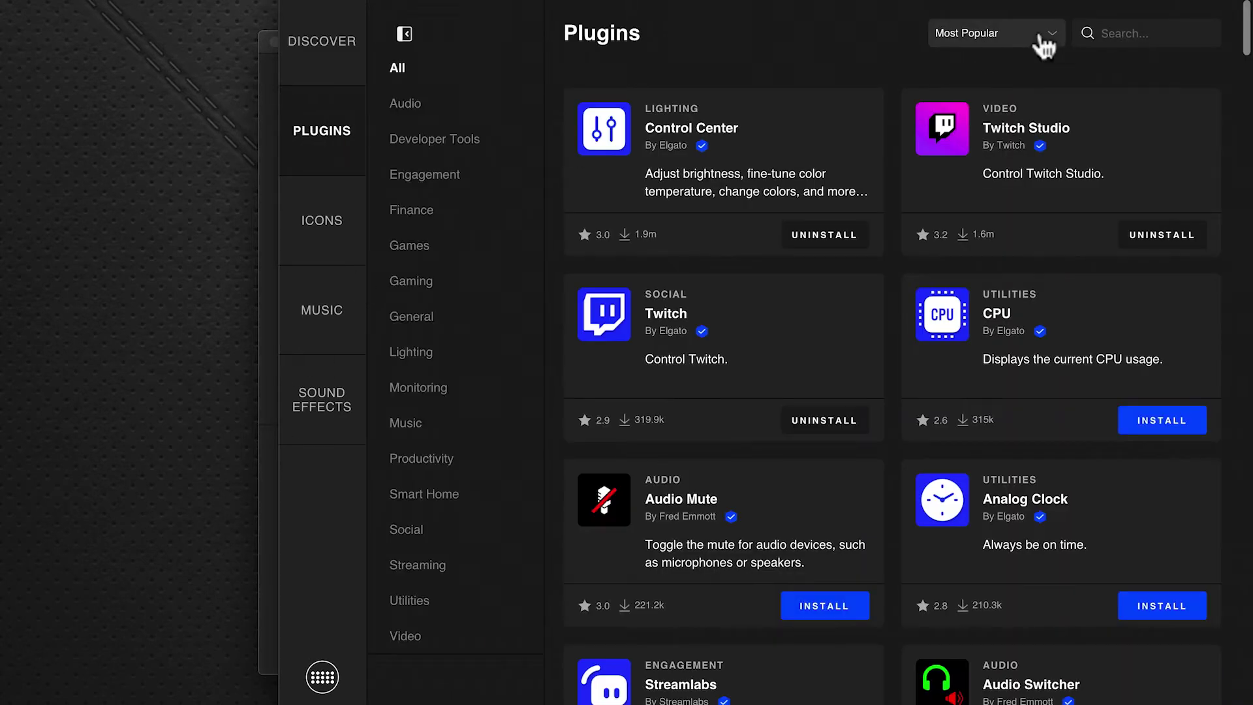
left_click(1138, 36)
type("midi")
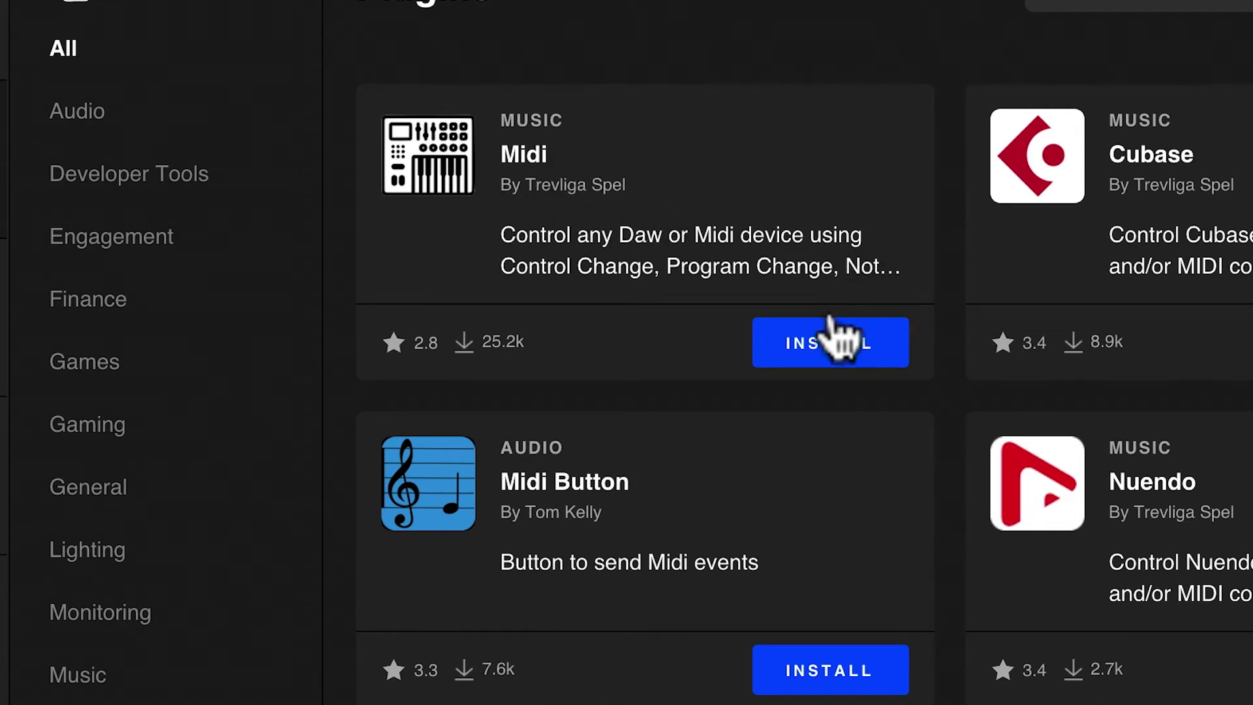
left_click(813, 359)
left_click(712, 649)
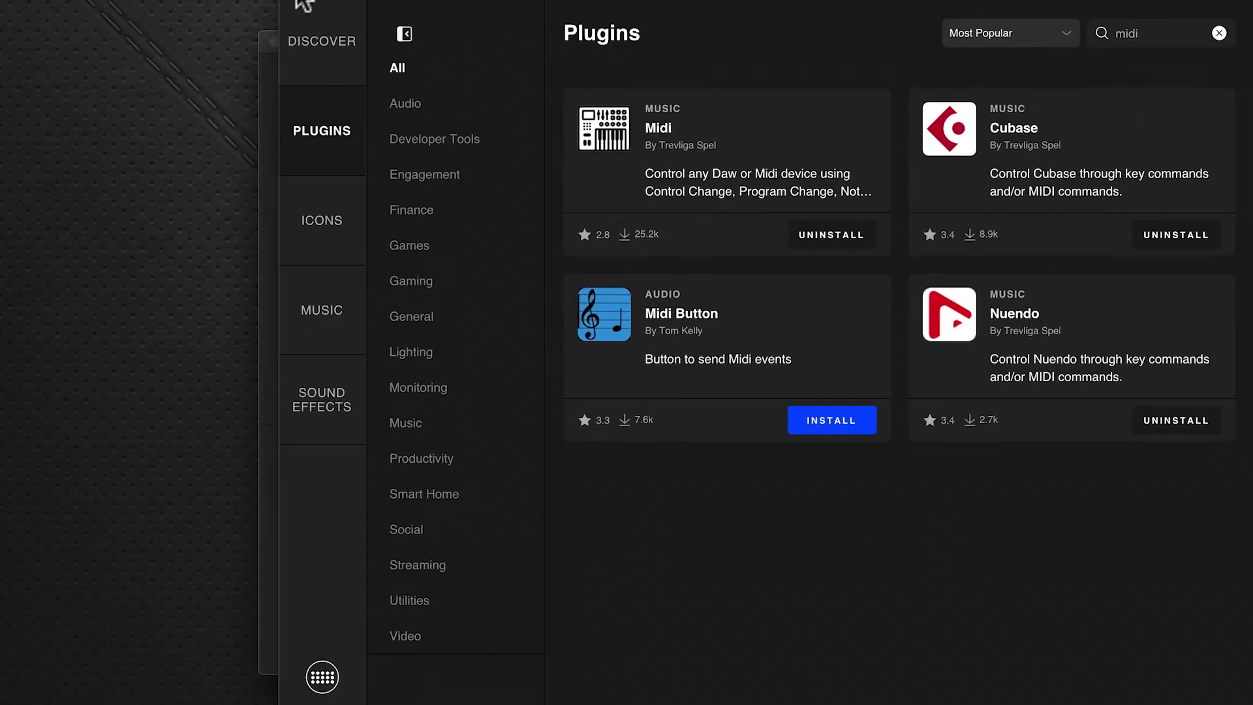
Close the store and launch Audio MIDI Setup.app from Finder's Applications > Utilities folder
left_click(302, 3)
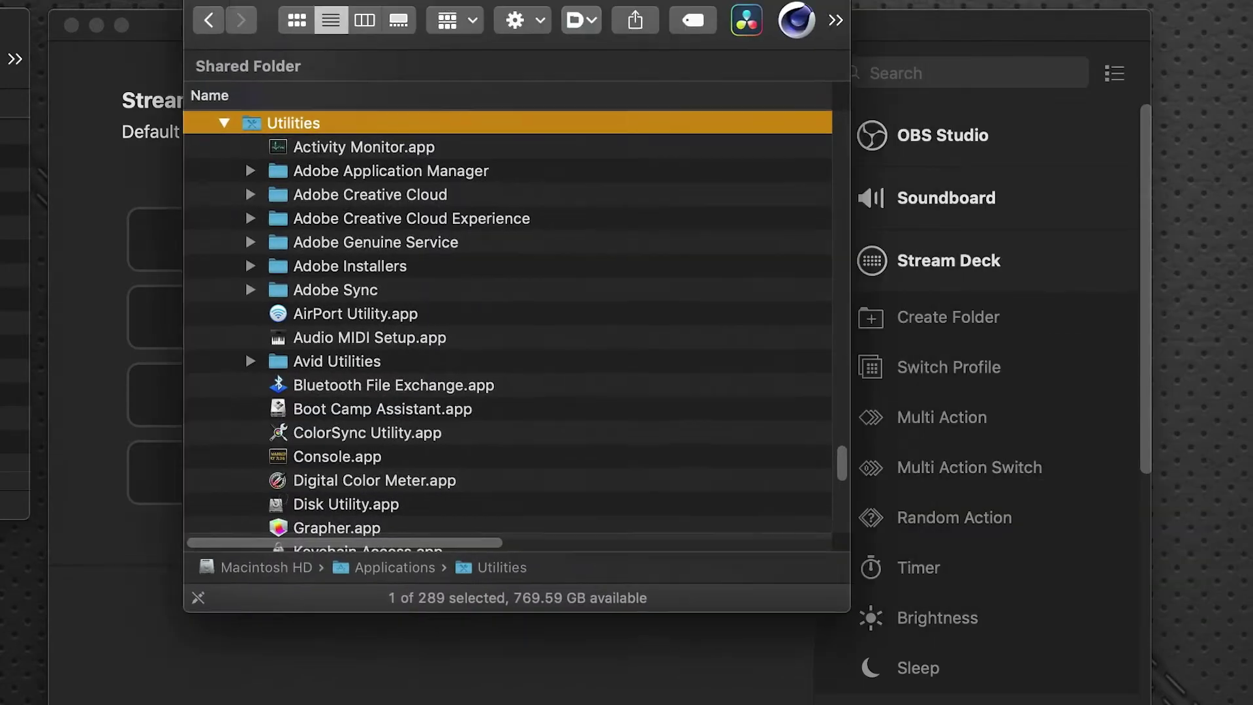
left_click_drag(258, 3, 168, 23)
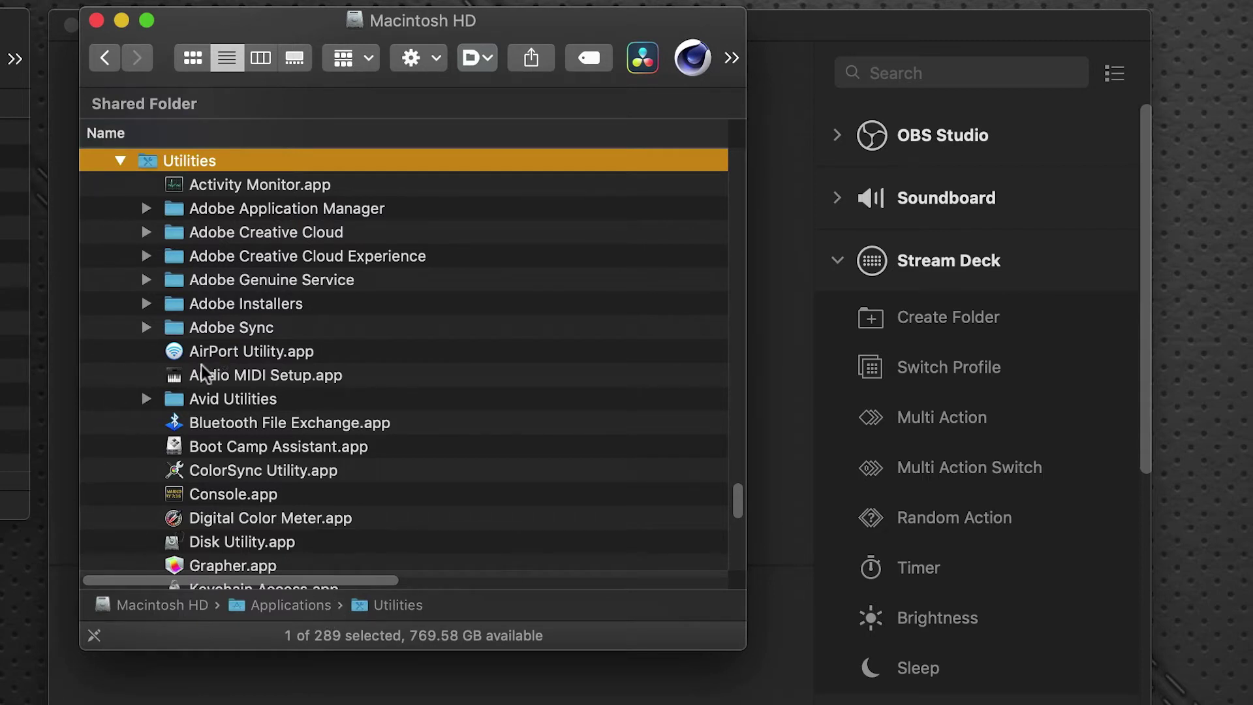
double_click(302, 369)
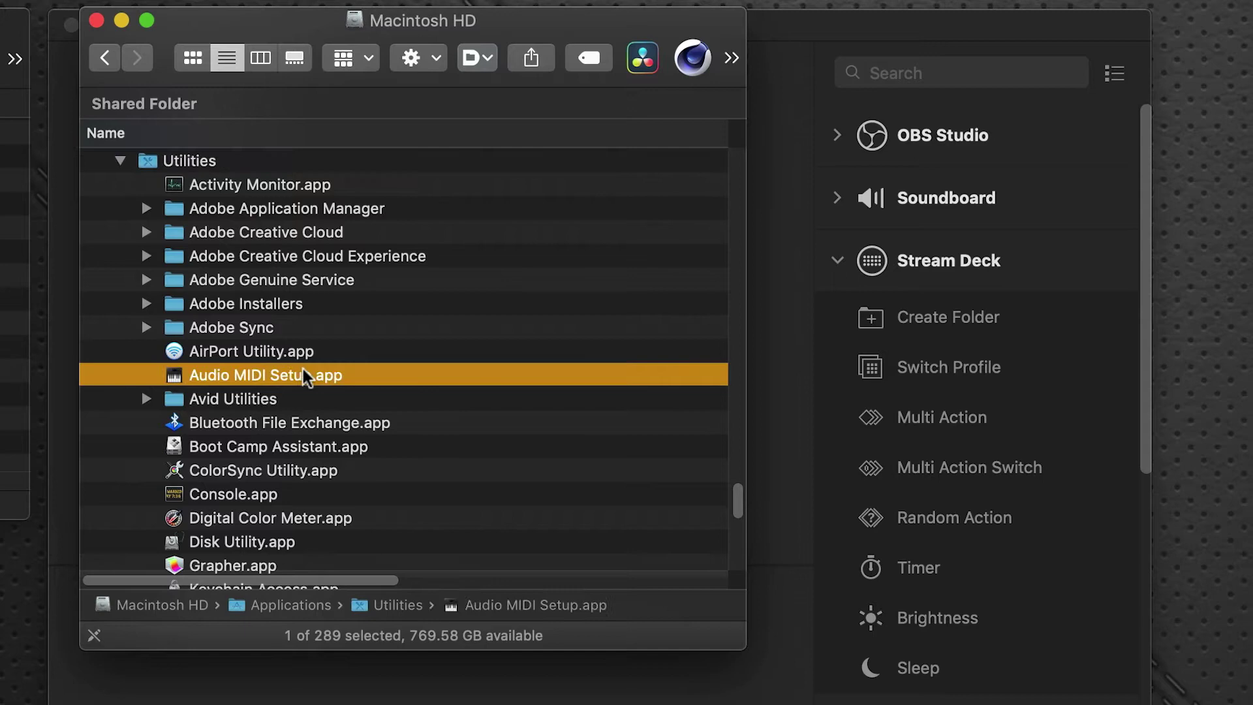
left_click(240, 31)
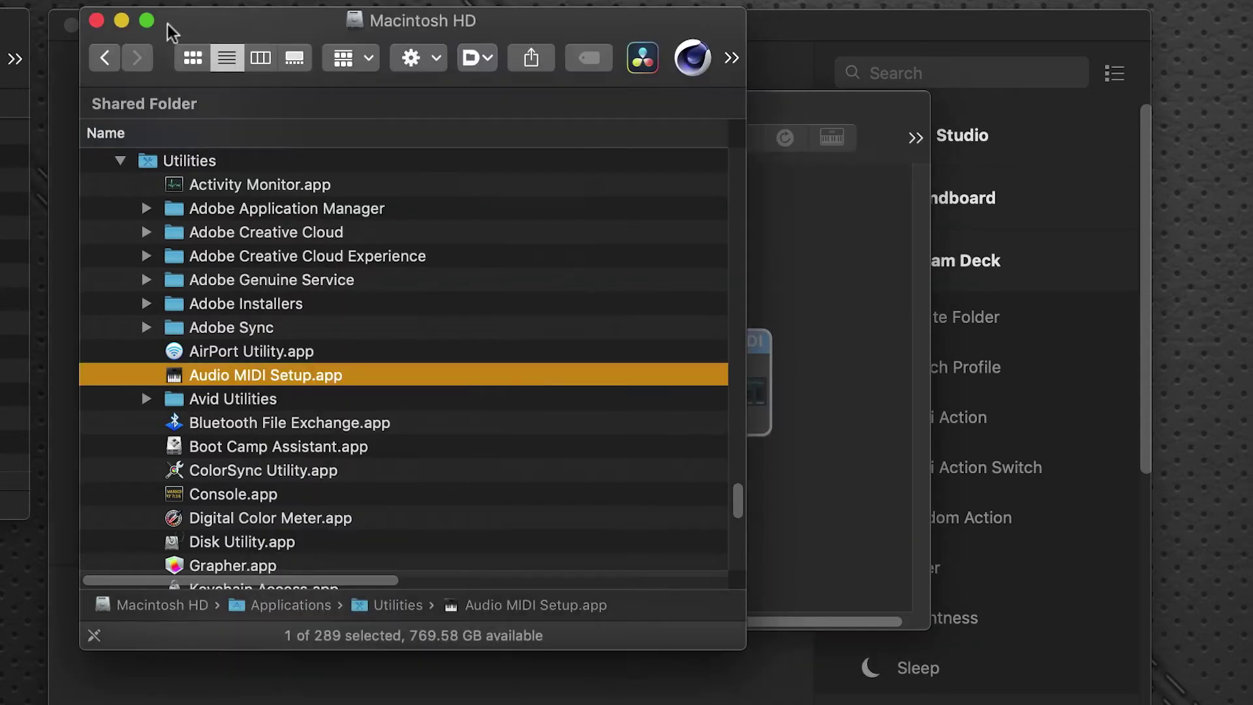
Hide Finder and open the IAC Driver's Properties from the MIDI Studio window
left_click_drag(171, 34, 610, 48)
key("super+w")
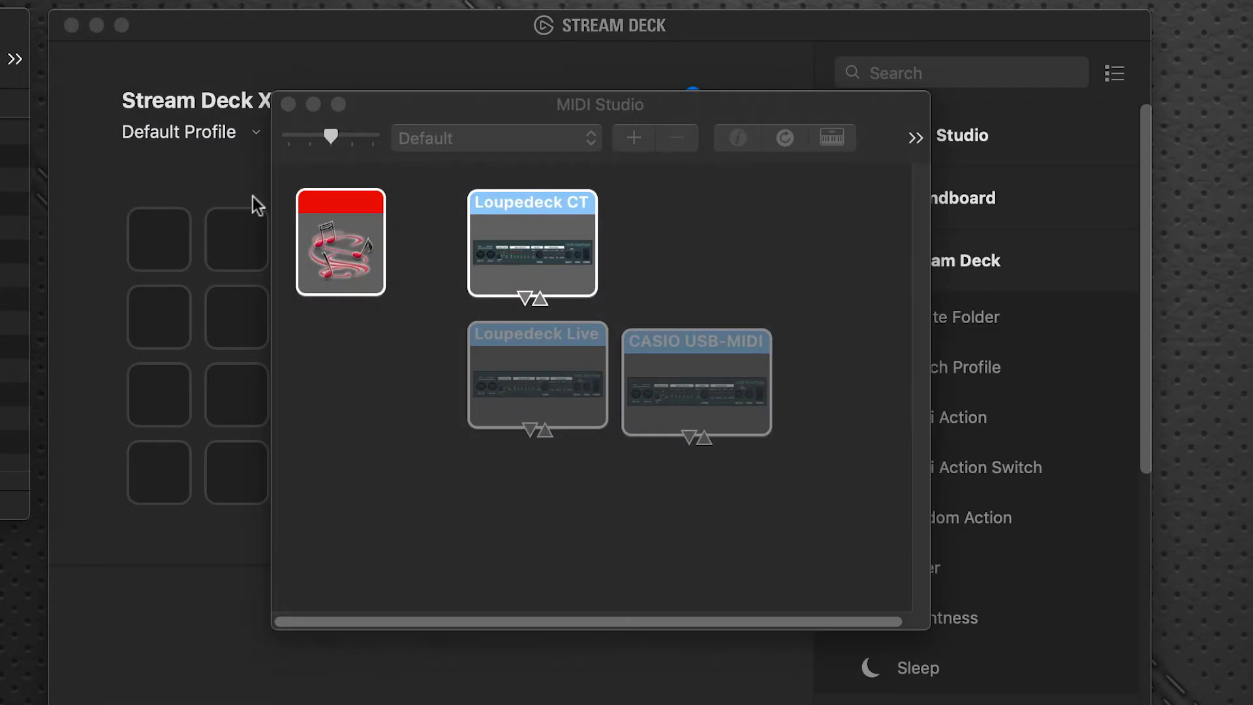
left_click(420, 106)
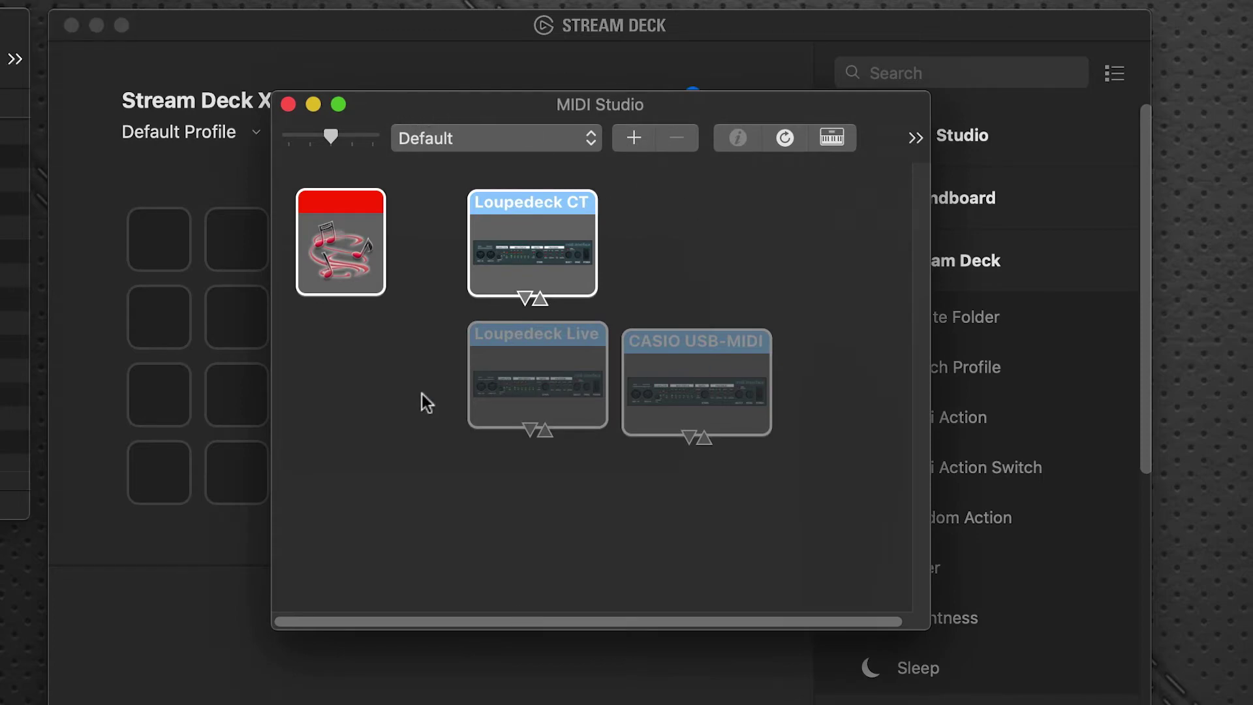
left_click(331, 253)
double_click(330, 253)
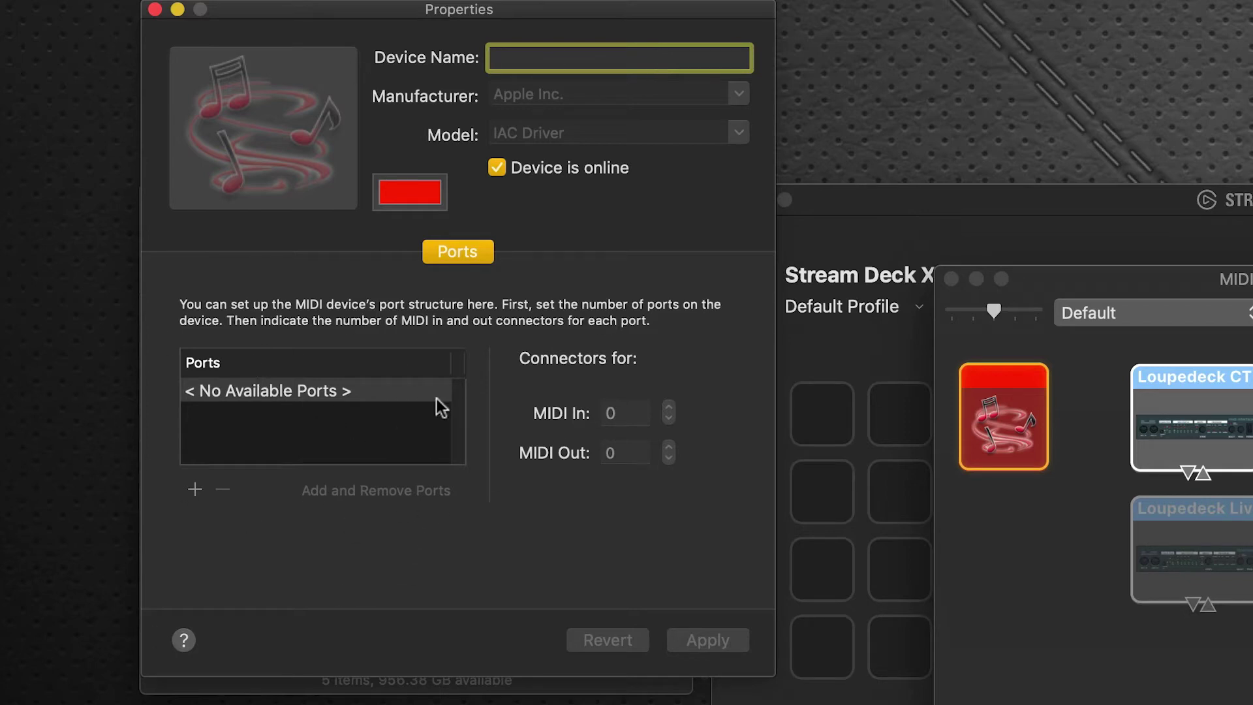
Add two IAC Driver ports, rename them Mackie2Daw and Daw2Mackie, and apply
left_click(195, 490)
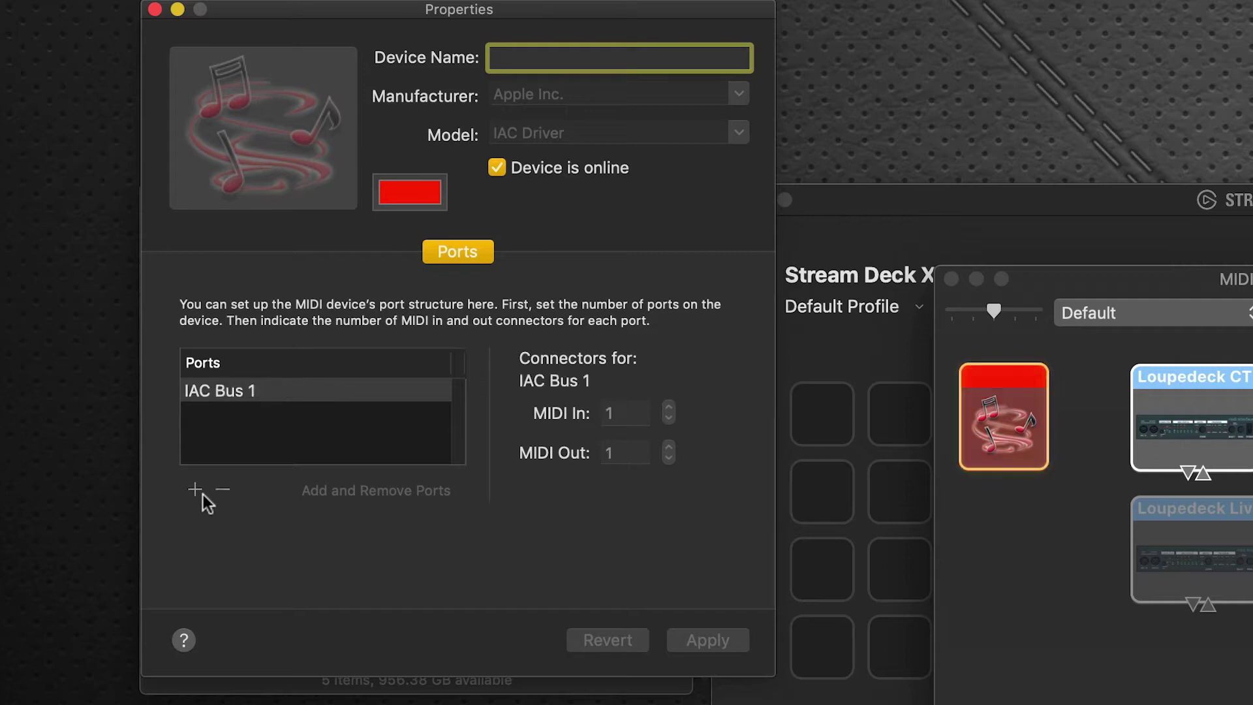
left_click(253, 390)
left_click_drag(252, 389, 103, 378)
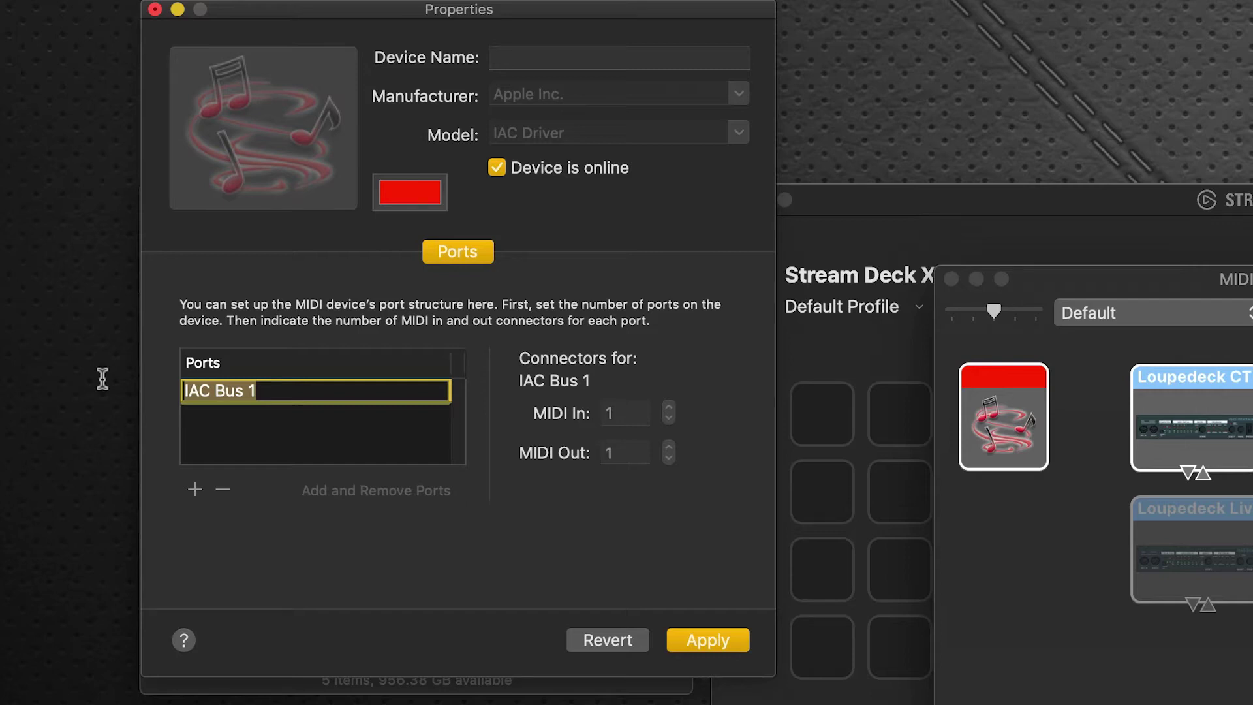
type("M")
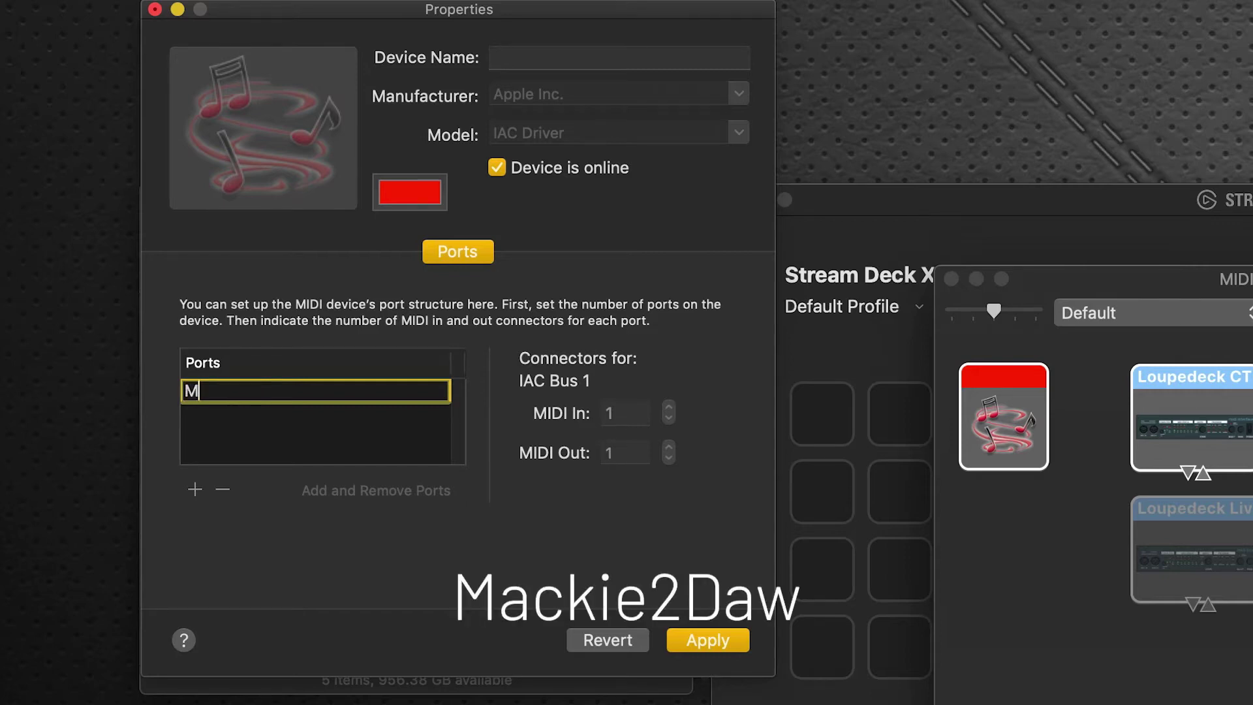
type("ackie2Daw")
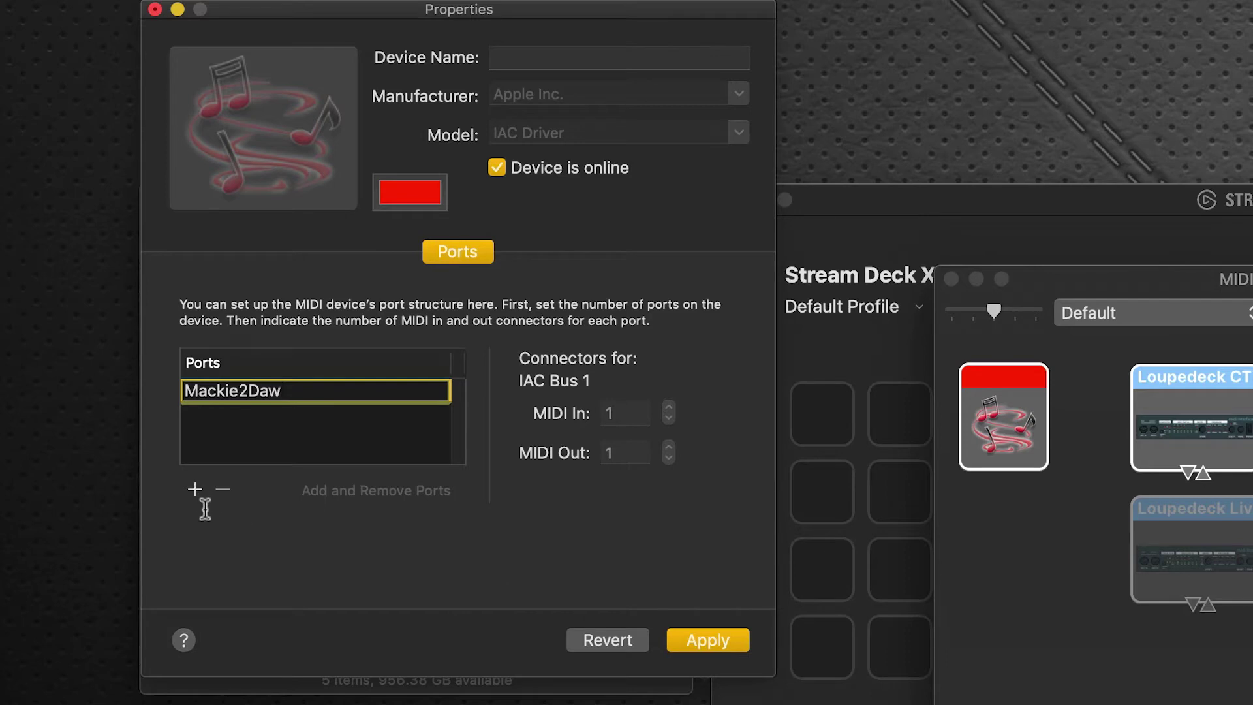
left_click(195, 489)
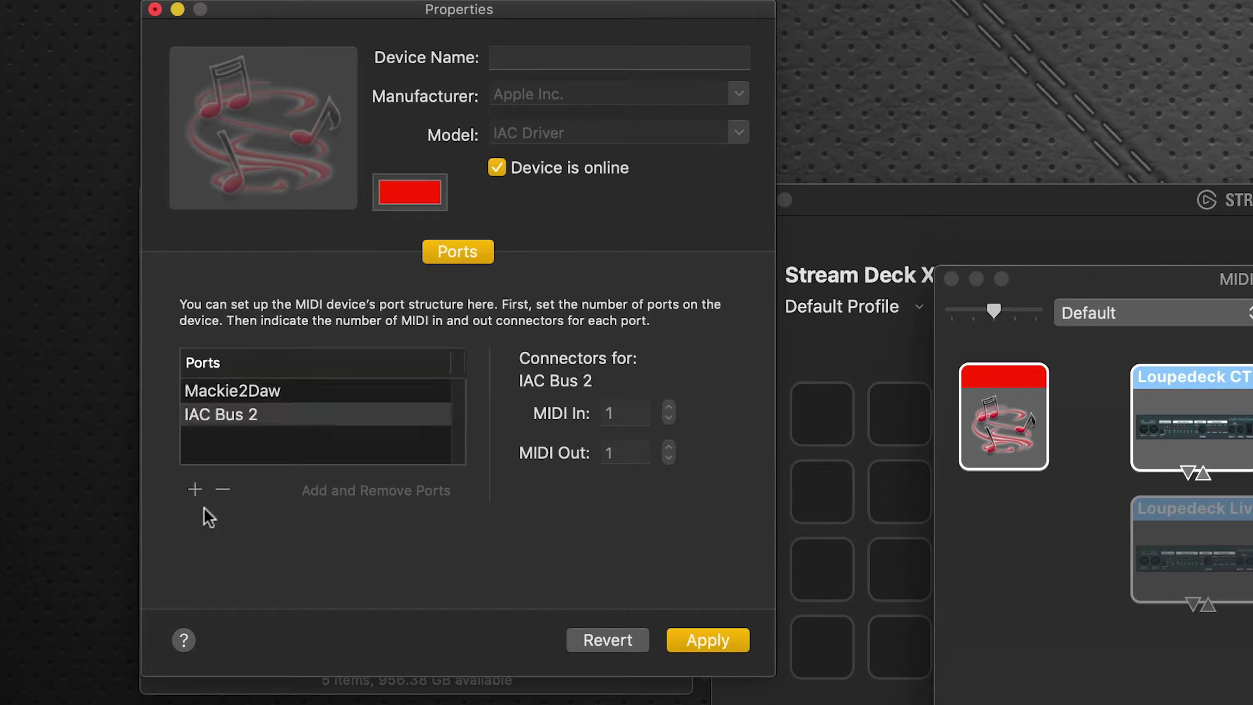
left_click(235, 418)
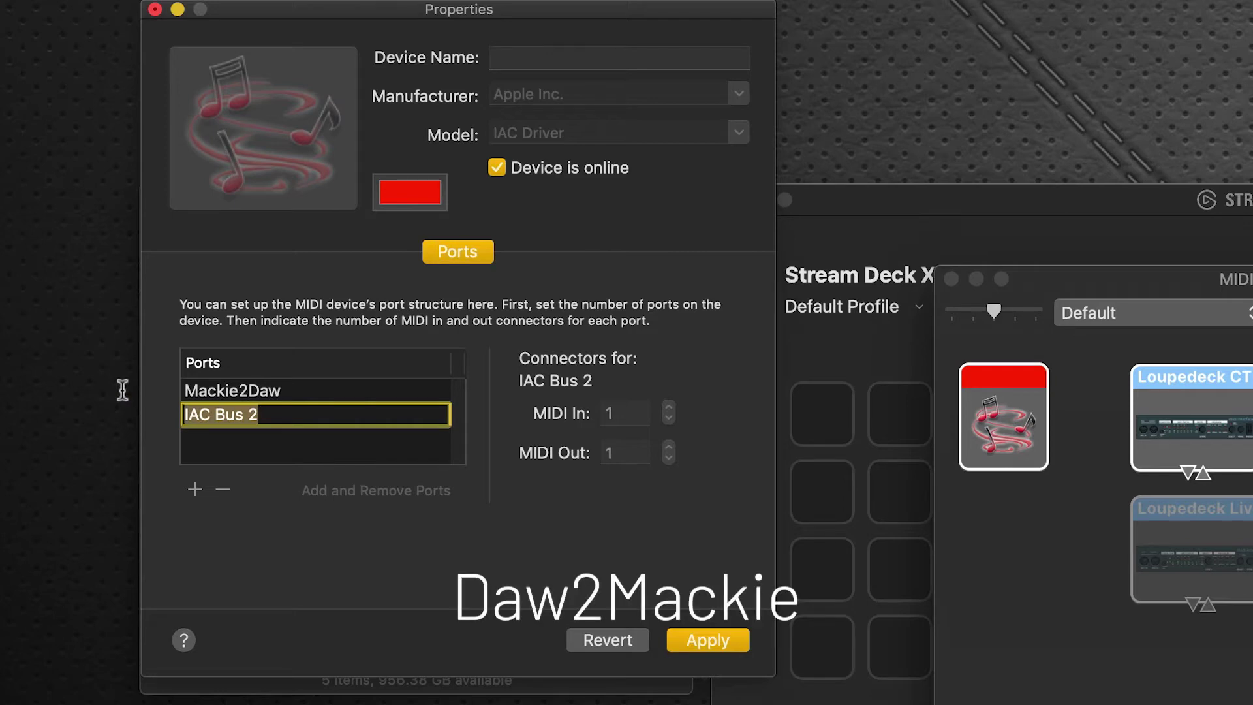
type("Daw2Mackie")
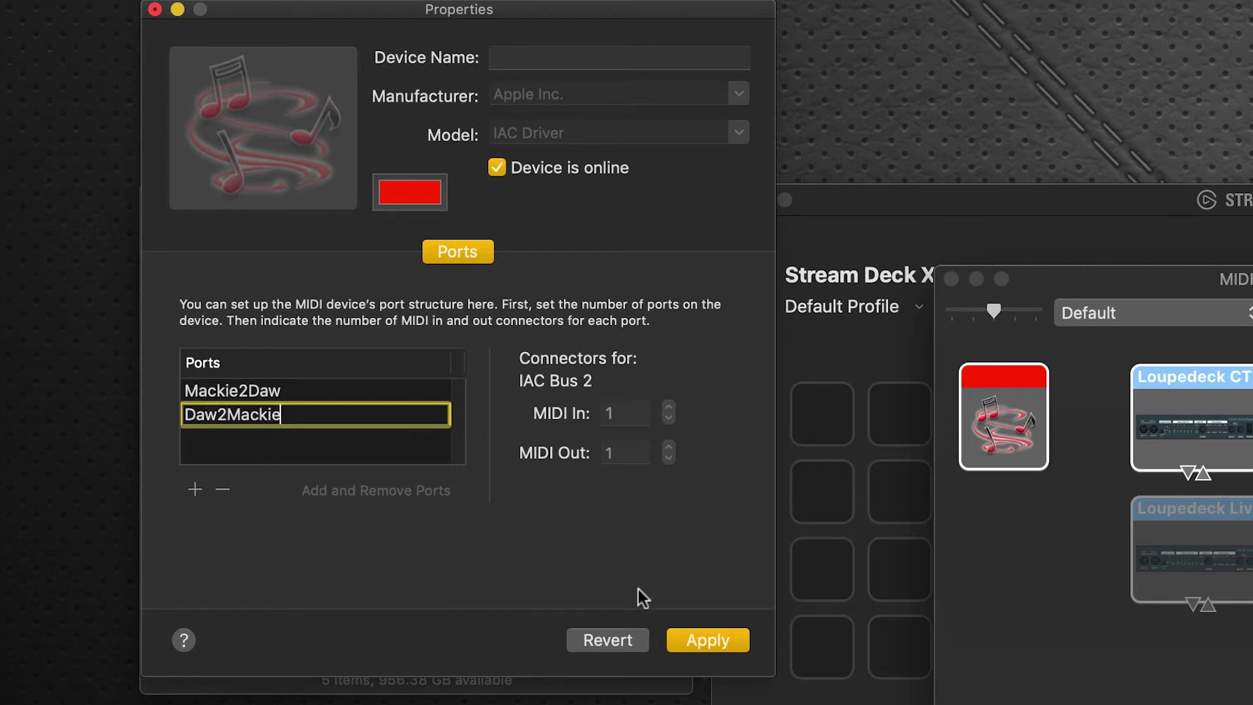
left_click(710, 641)
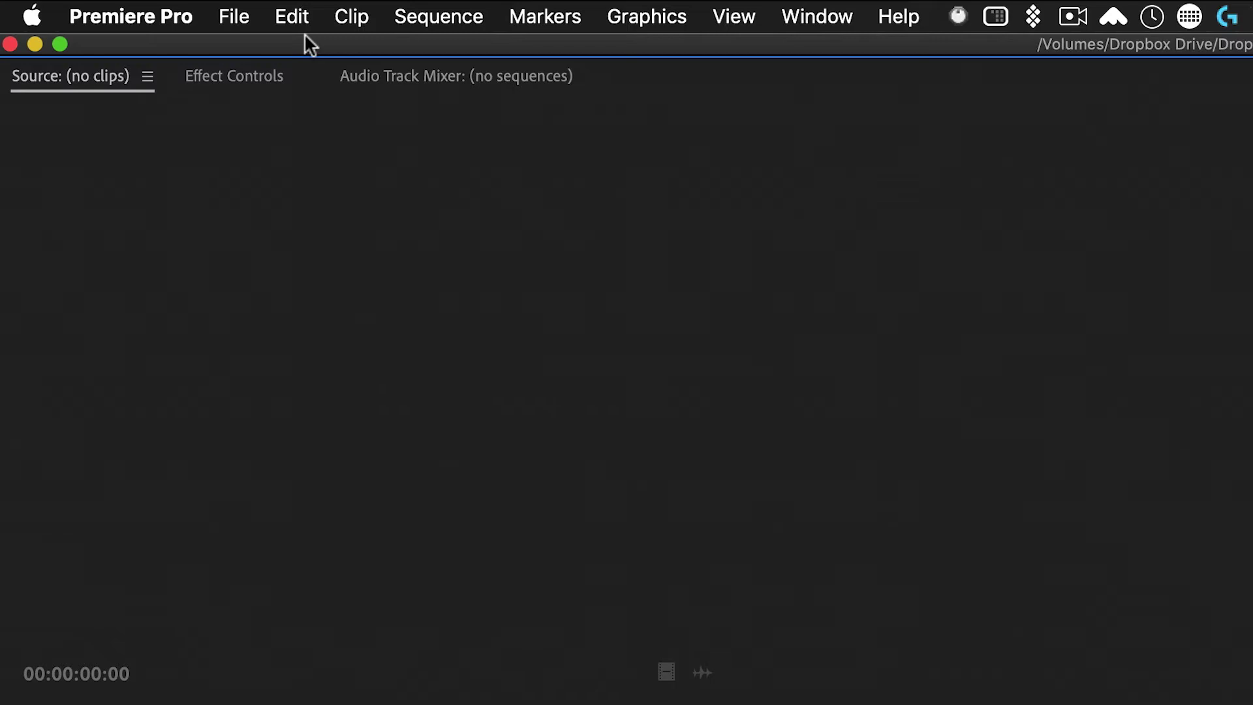
In Preferences > Control Surface, add a new control surface with the Mackie device class
left_click(130, 14)
mouse_move(184, 98)
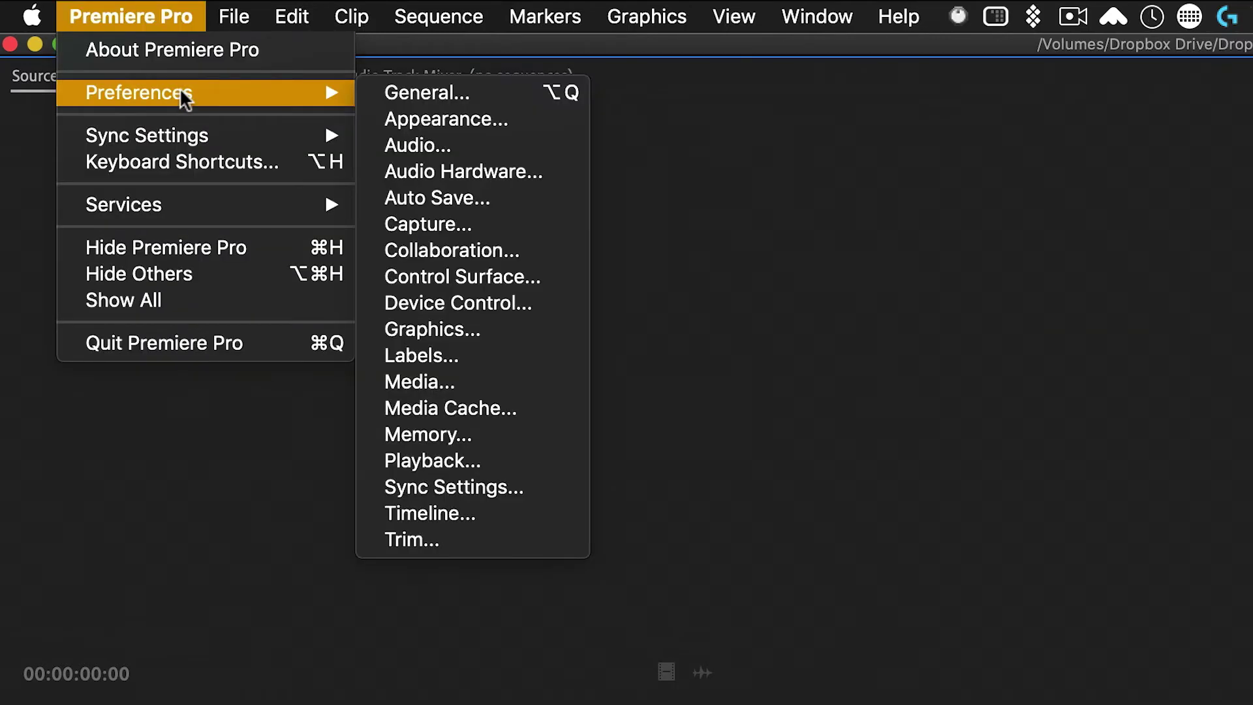
left_click(468, 285)
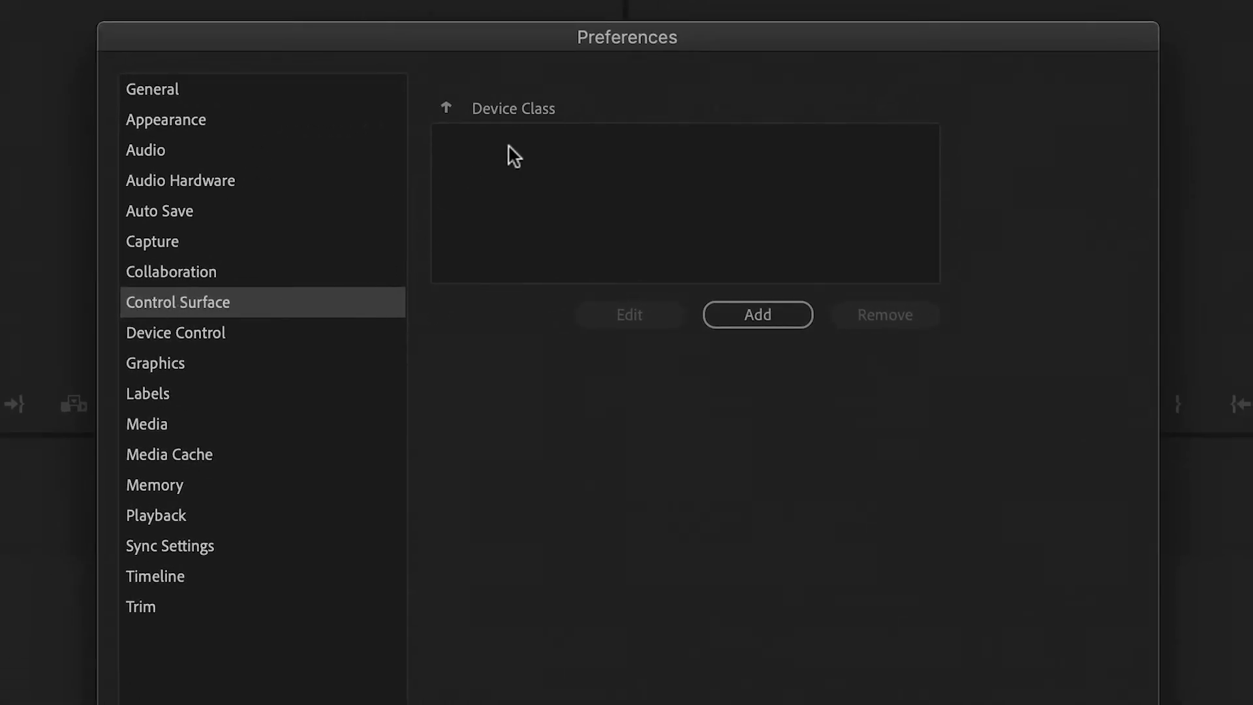
left_click(735, 314)
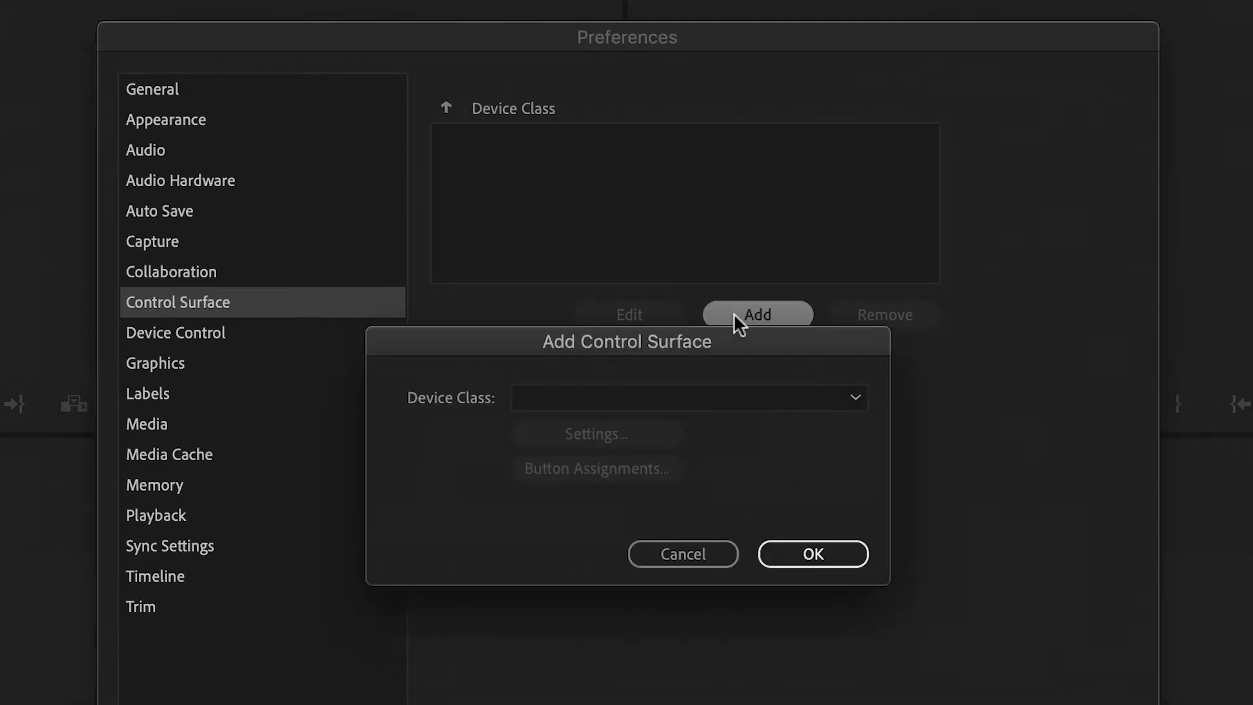
left_click(736, 396)
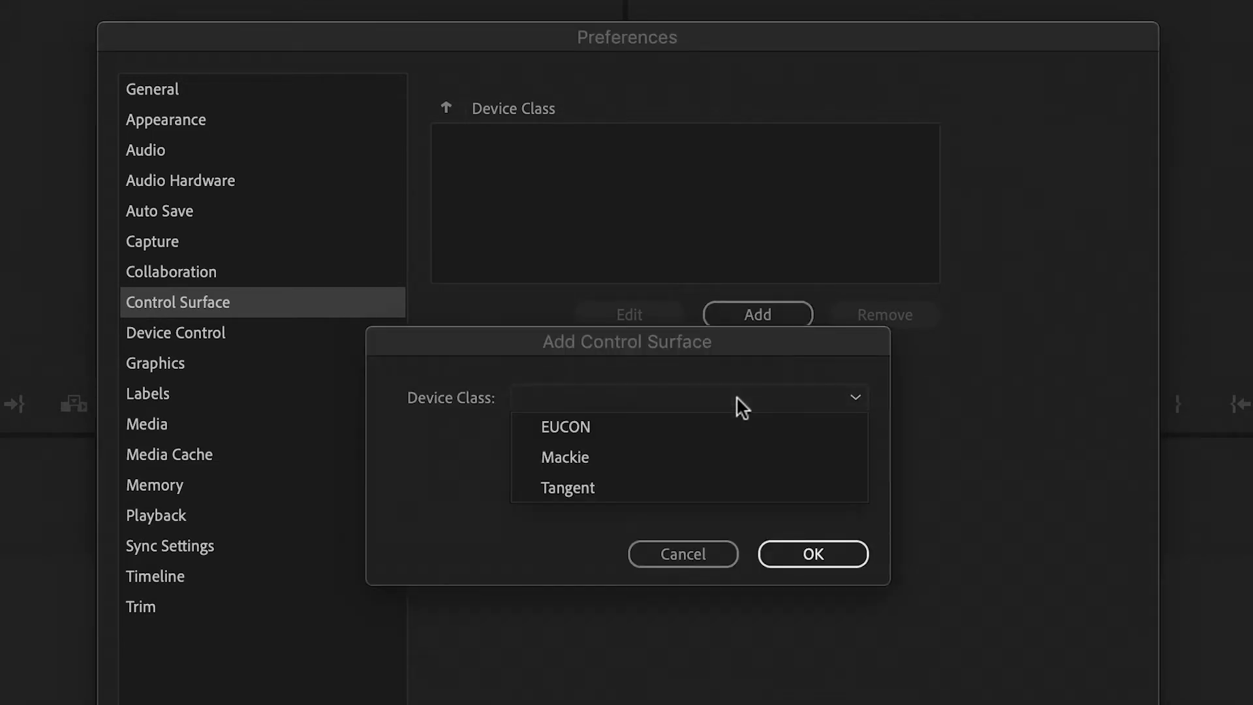
left_click(702, 456)
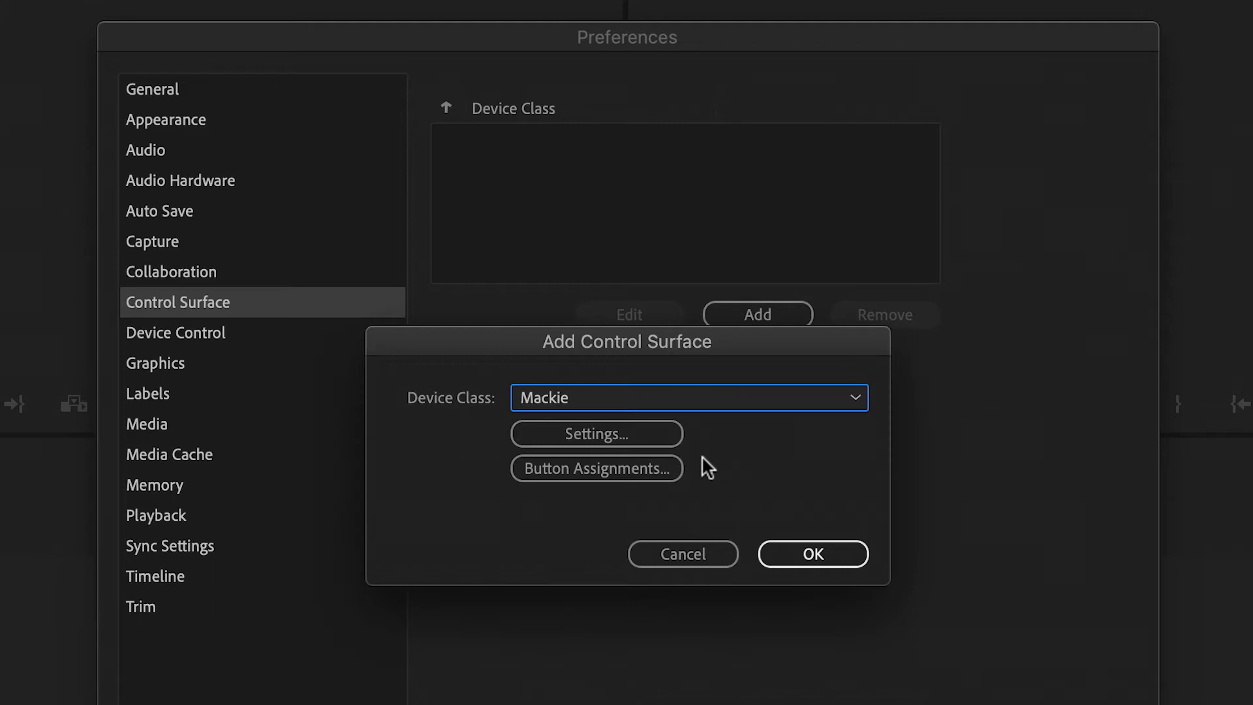
Set Mackie Control's MIDI input to Mackie2Daw and output to Daw2Mackie, confirming every dialog
left_click(596, 434)
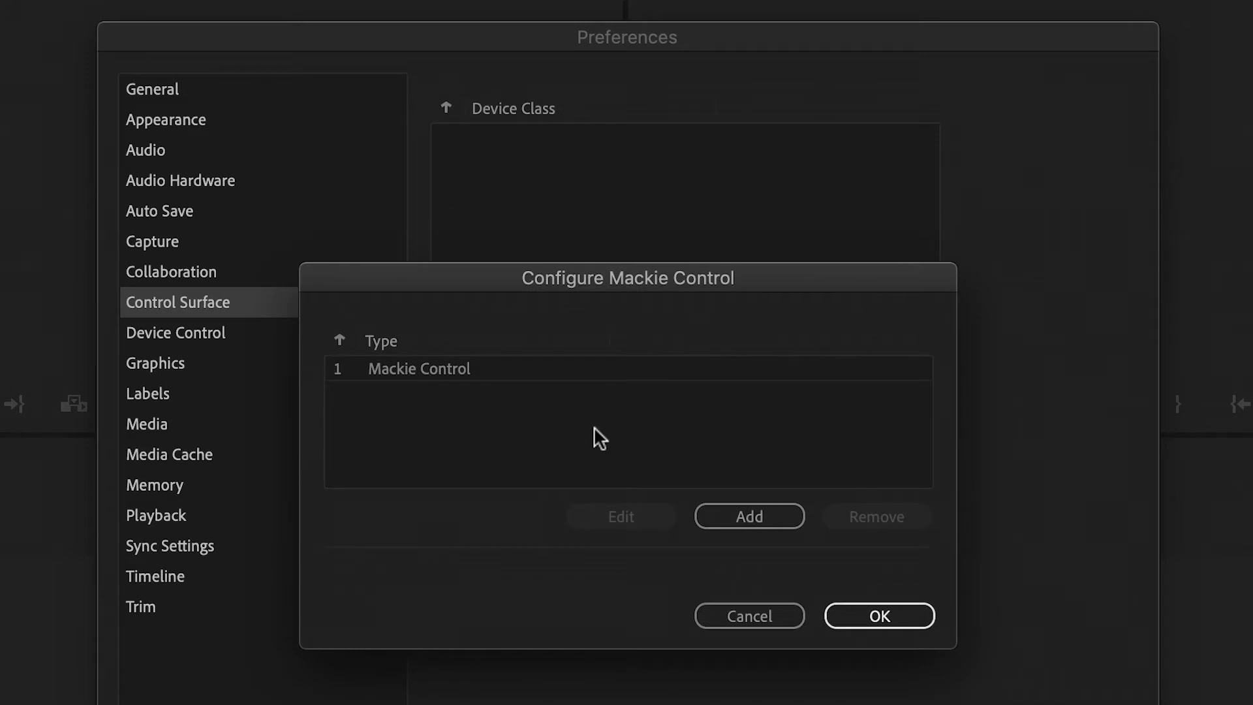
double_click(480, 369)
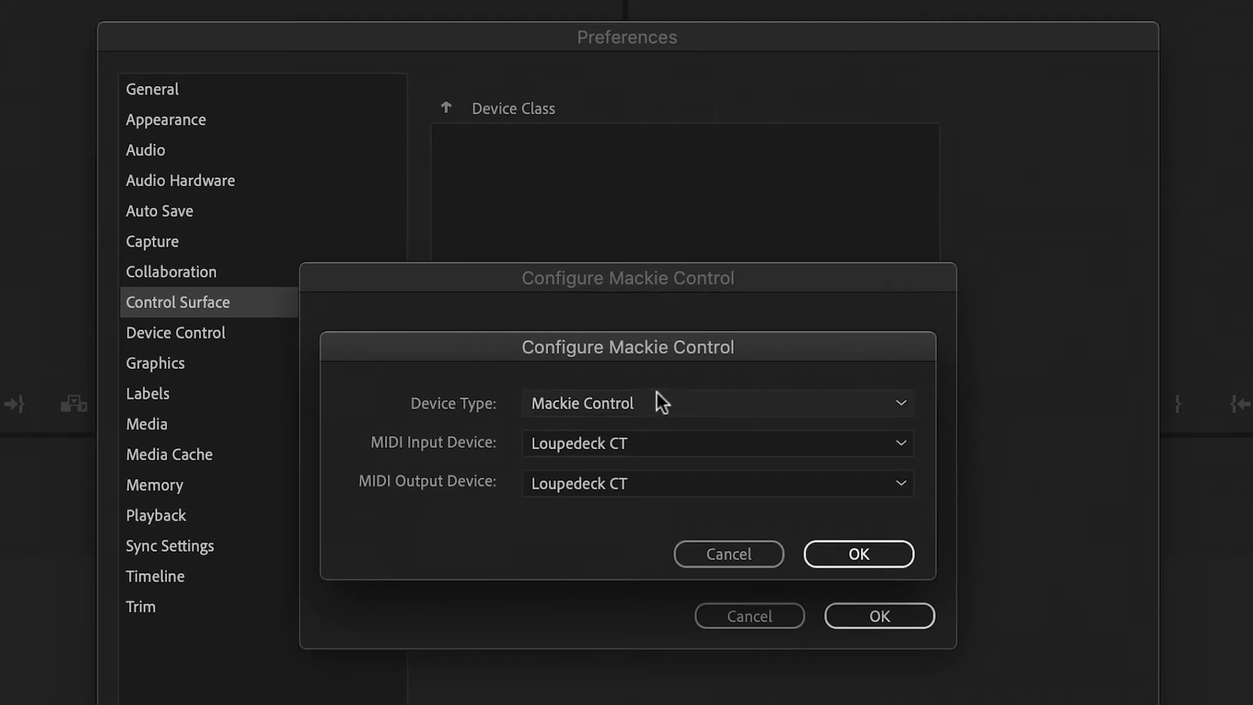
left_click(584, 447)
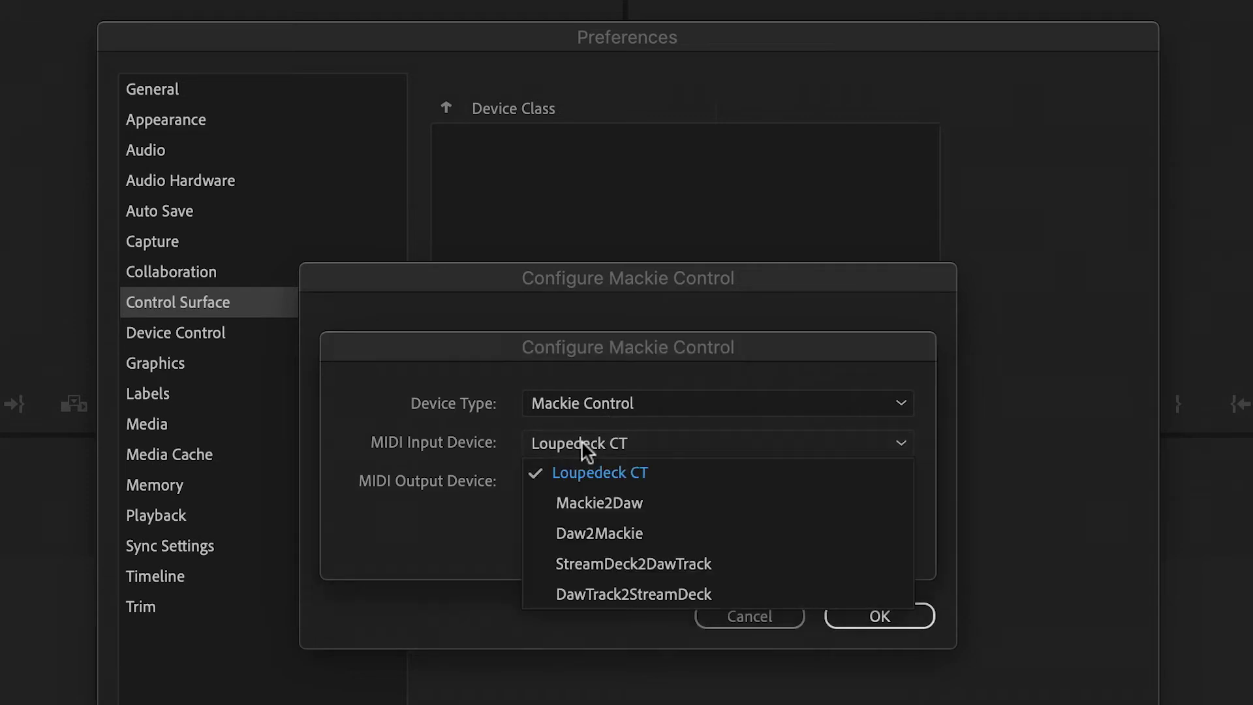
left_click(605, 501)
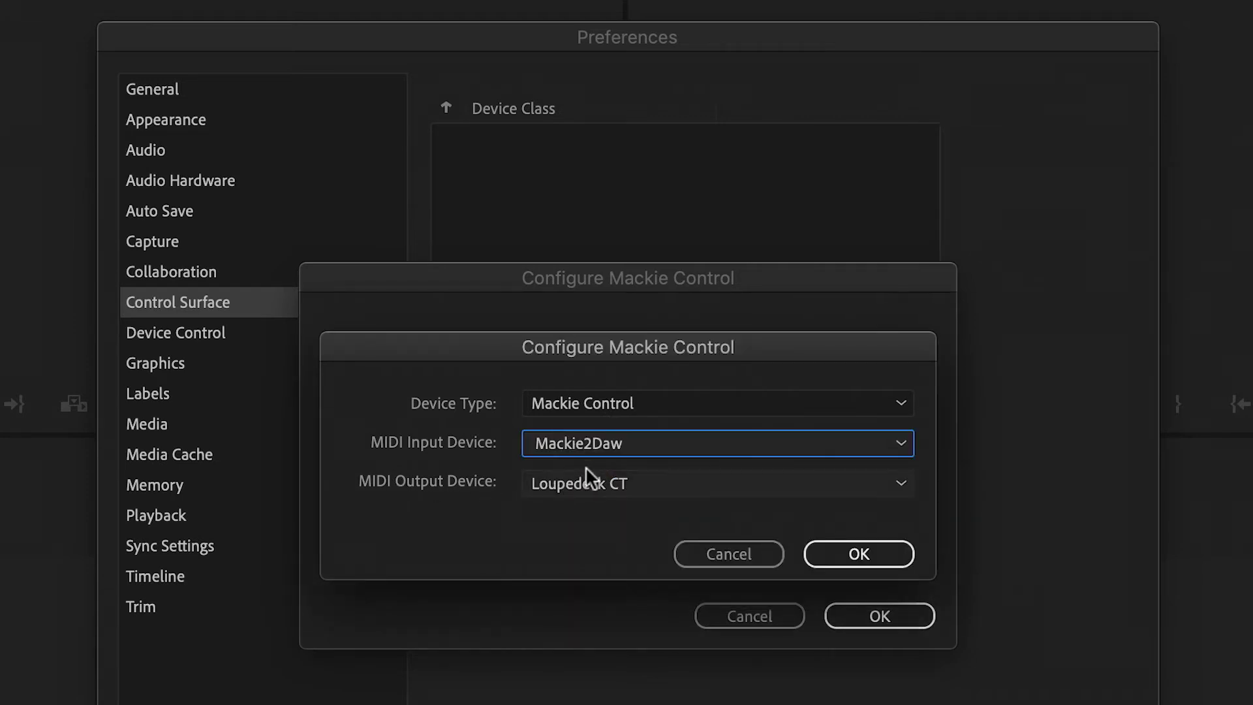
left_click(589, 479)
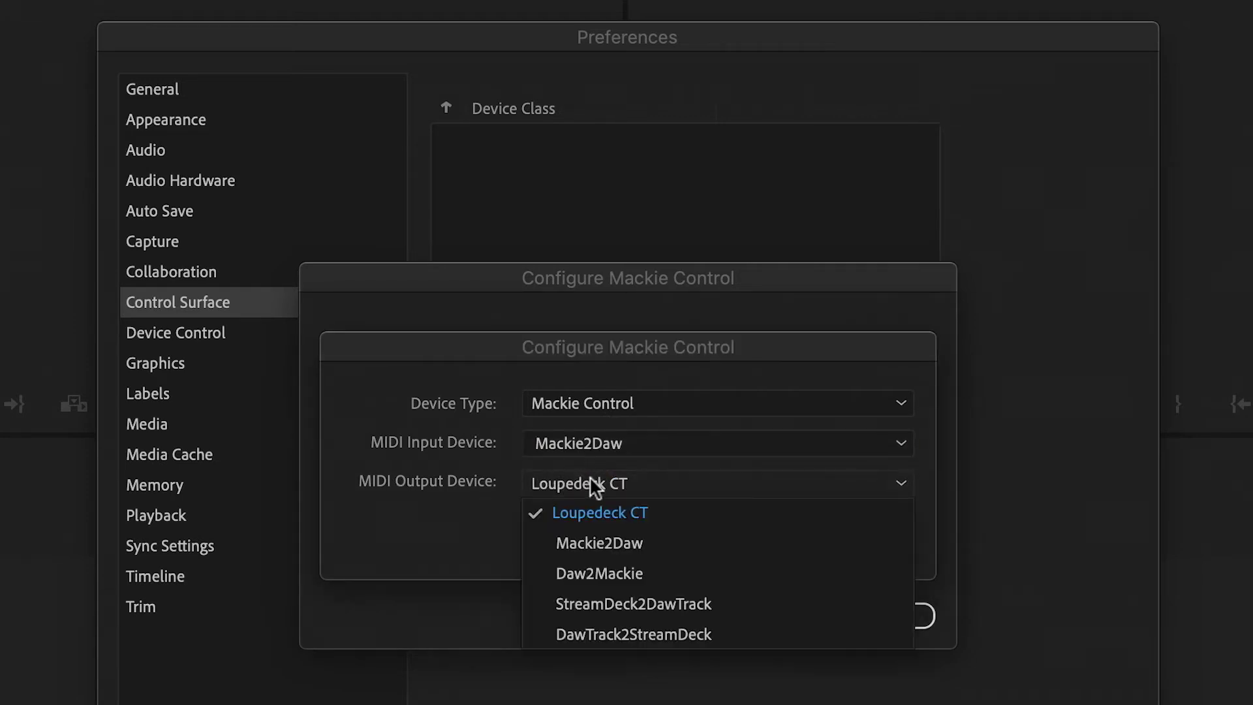
left_click(627, 567)
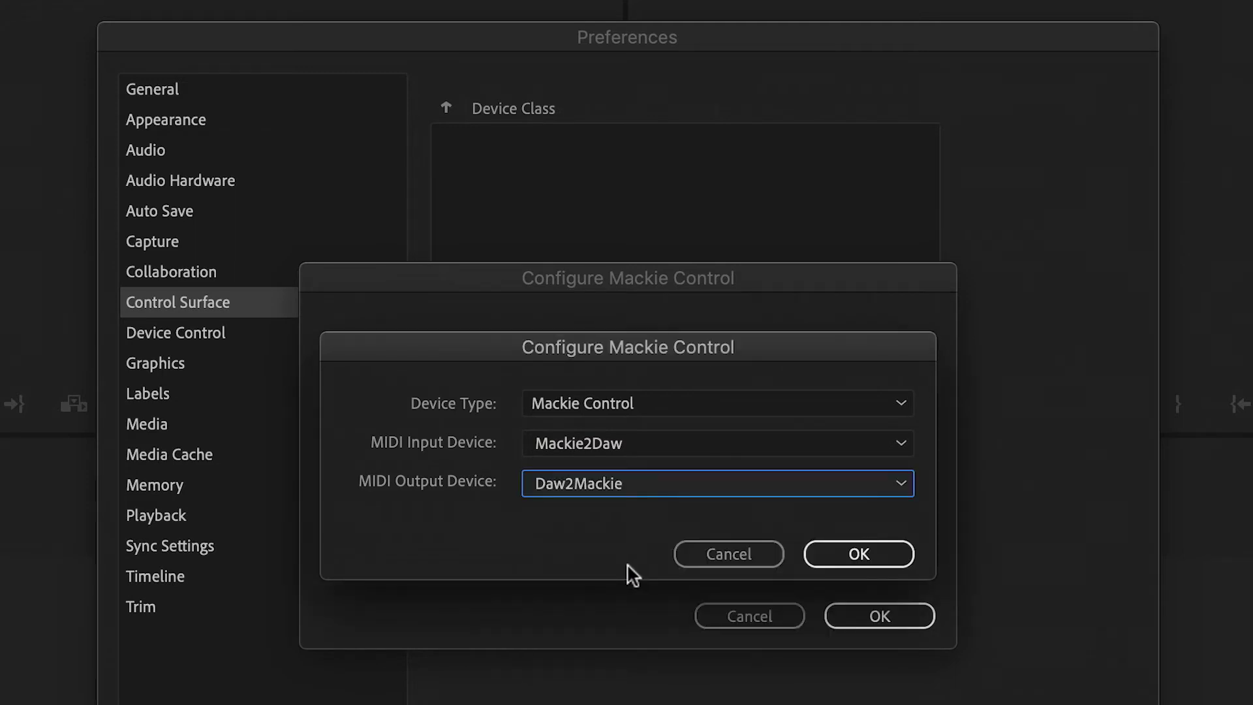
left_click(825, 551)
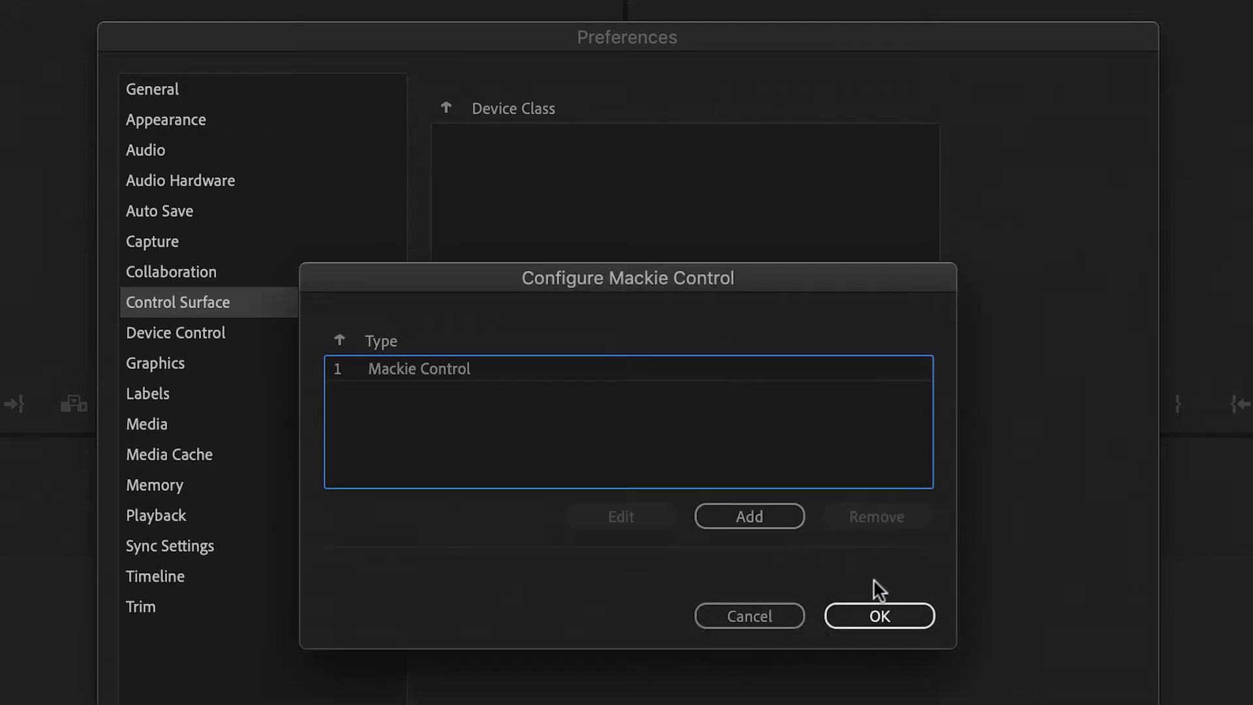
left_click(879, 616)
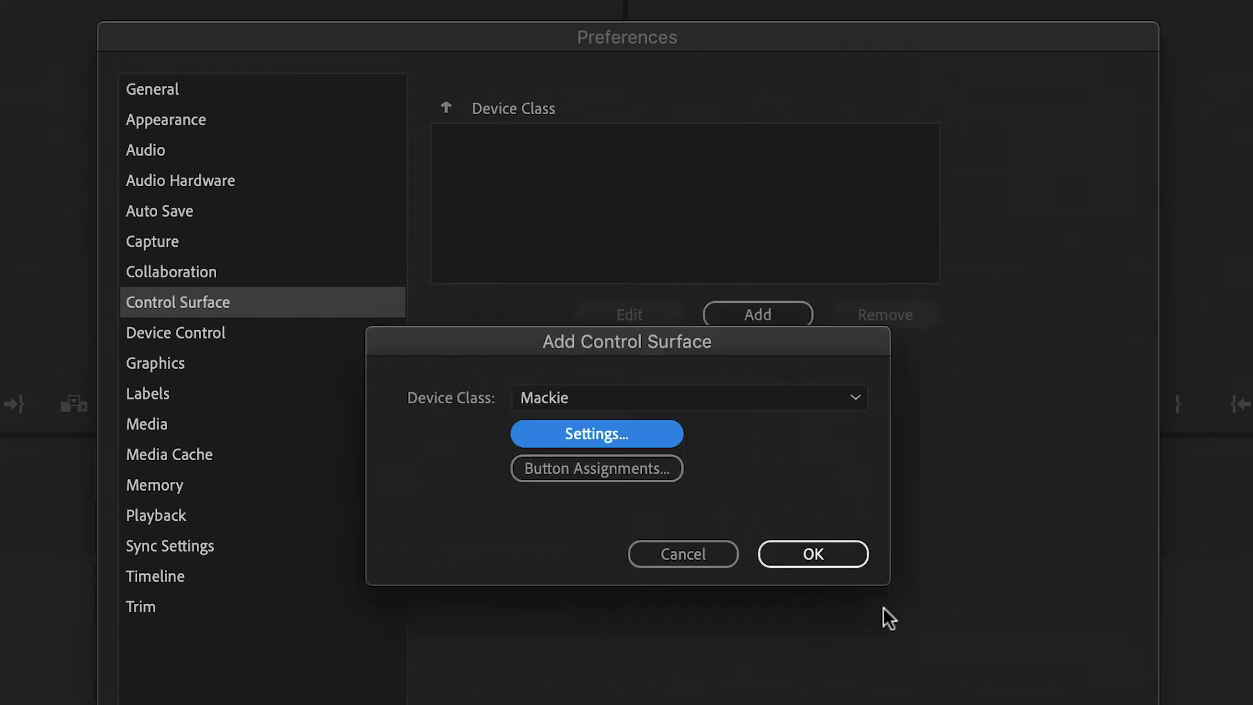
left_click(837, 558)
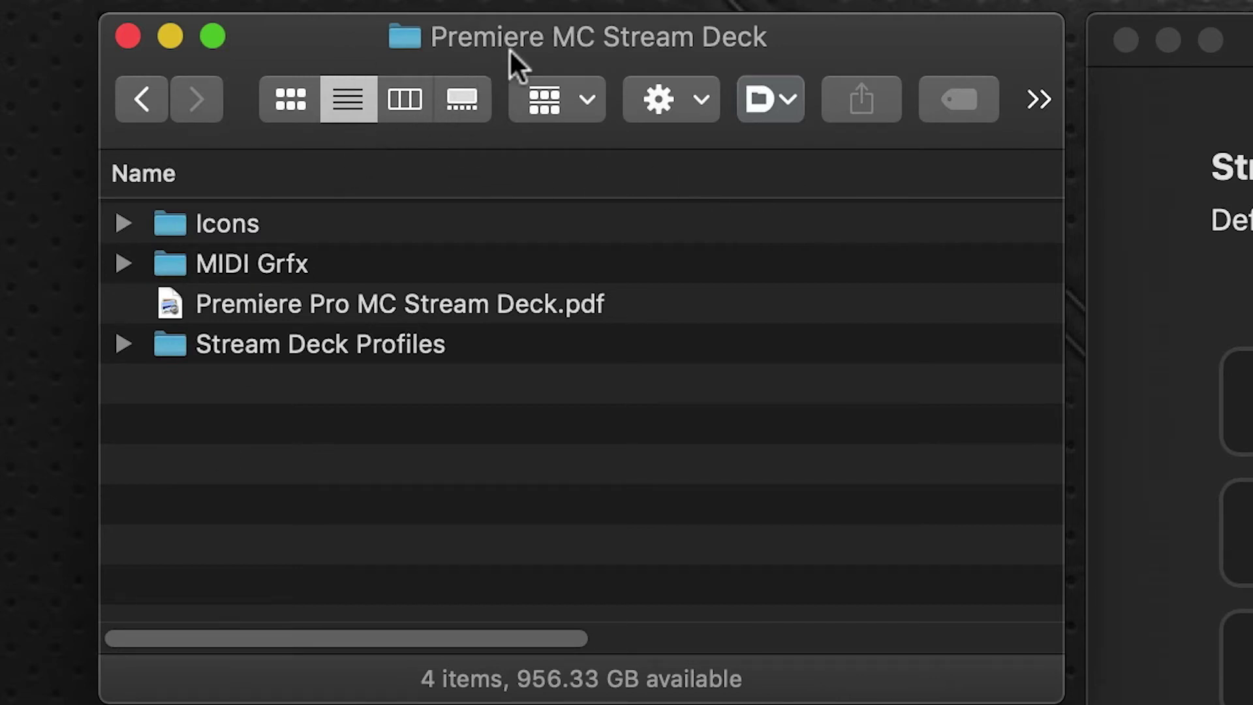
Expand the MIDI Grfx and Mac folders, then open a new Finder window on Documents
left_click(123, 263)
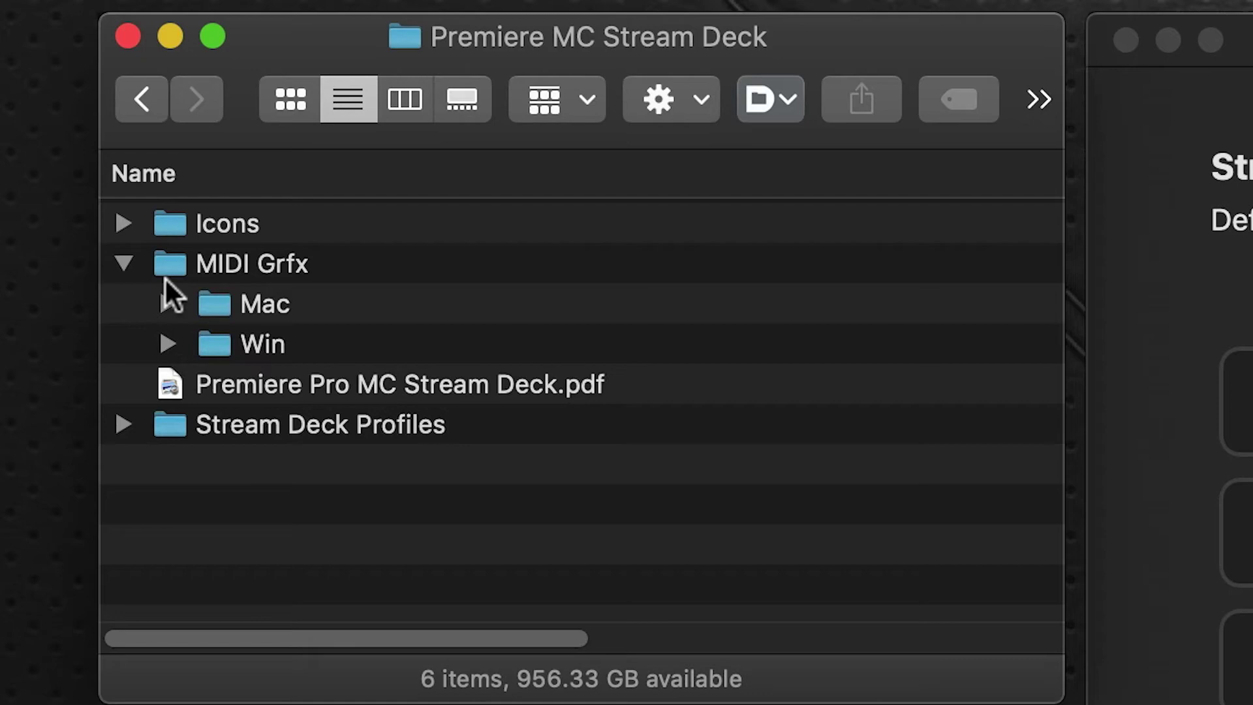
left_click(167, 301)
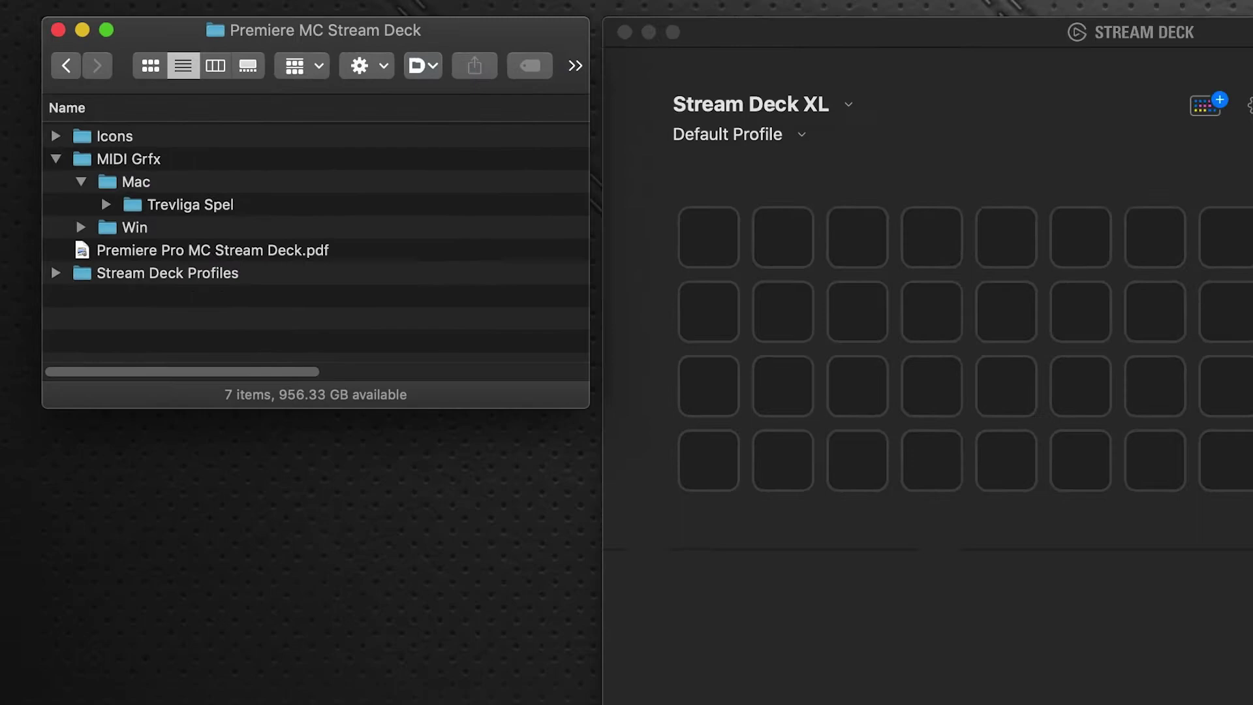
key("cmd+n")
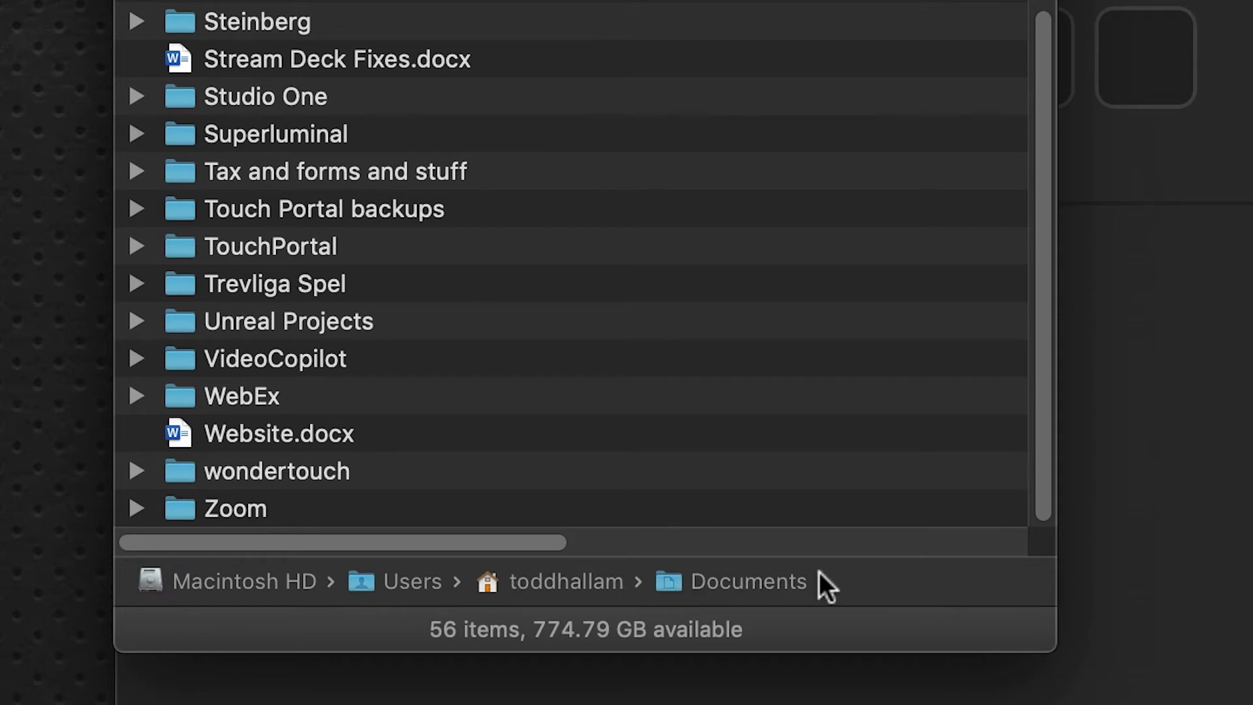
Drag Trevliga Spel onto the Mac folder, minimize the Documents window, and collapse MIDI Grfx
left_click_drag(274, 284, 186, 188)
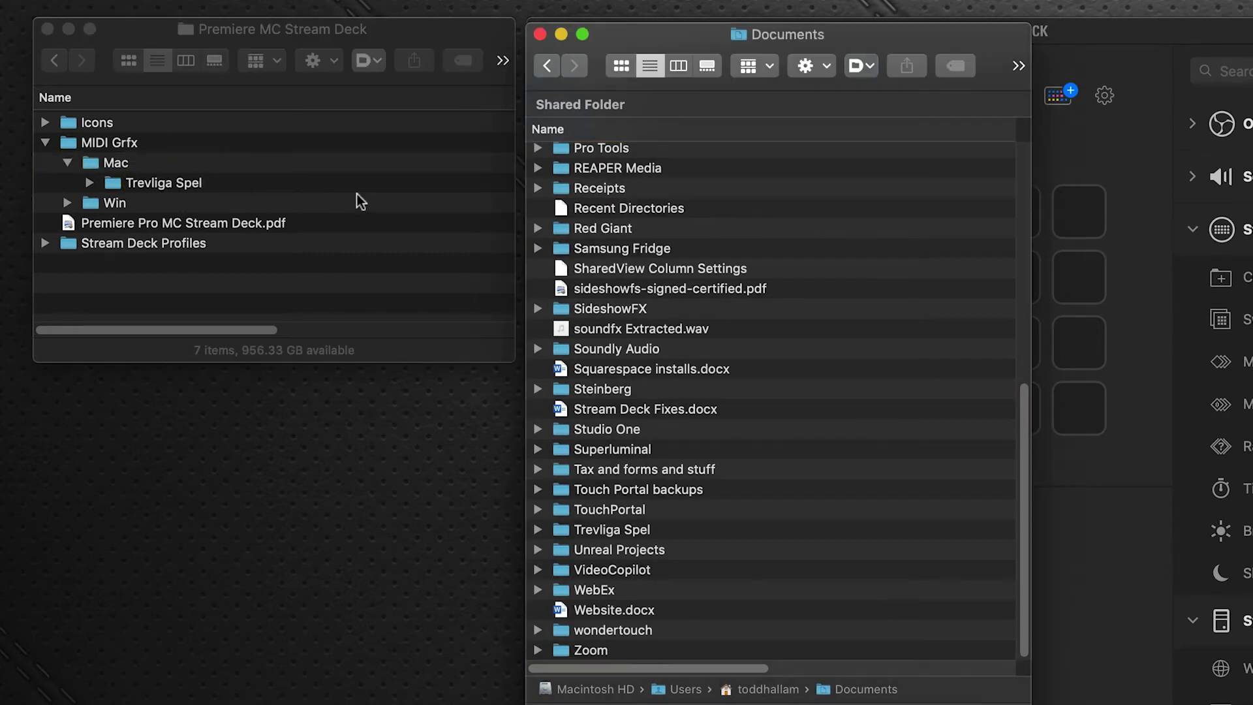
left_click(560, 34)
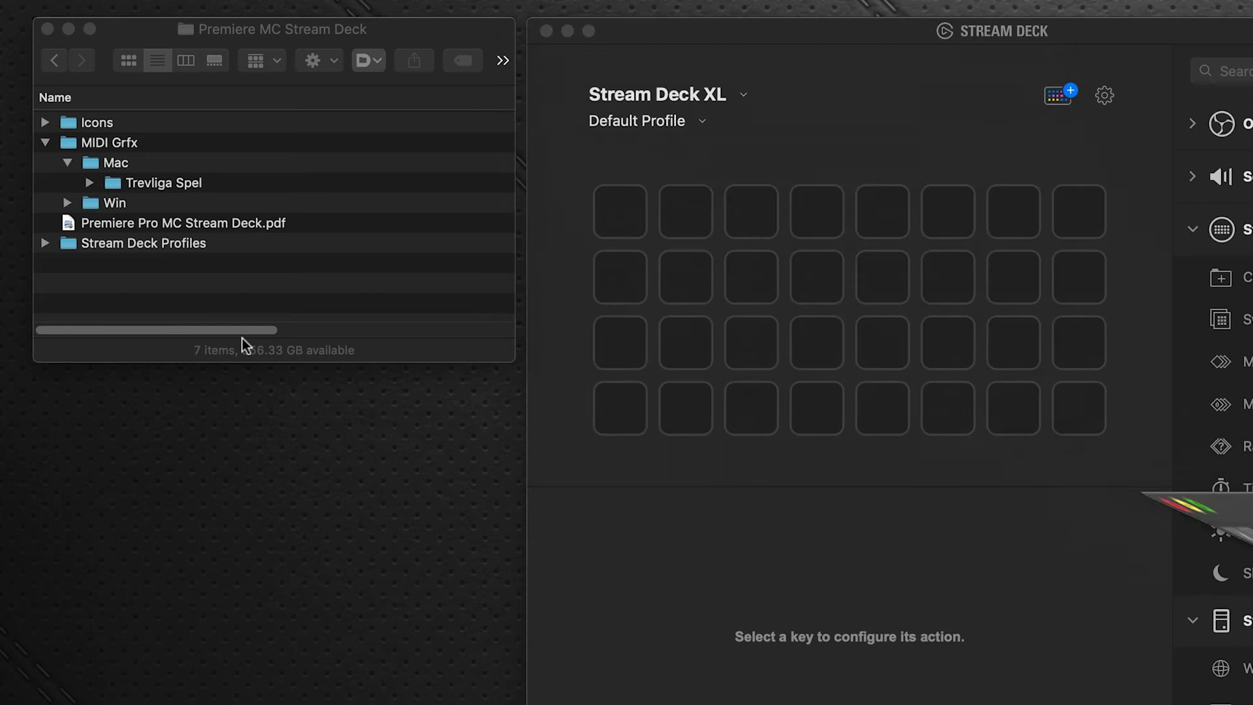
left_click(45, 142)
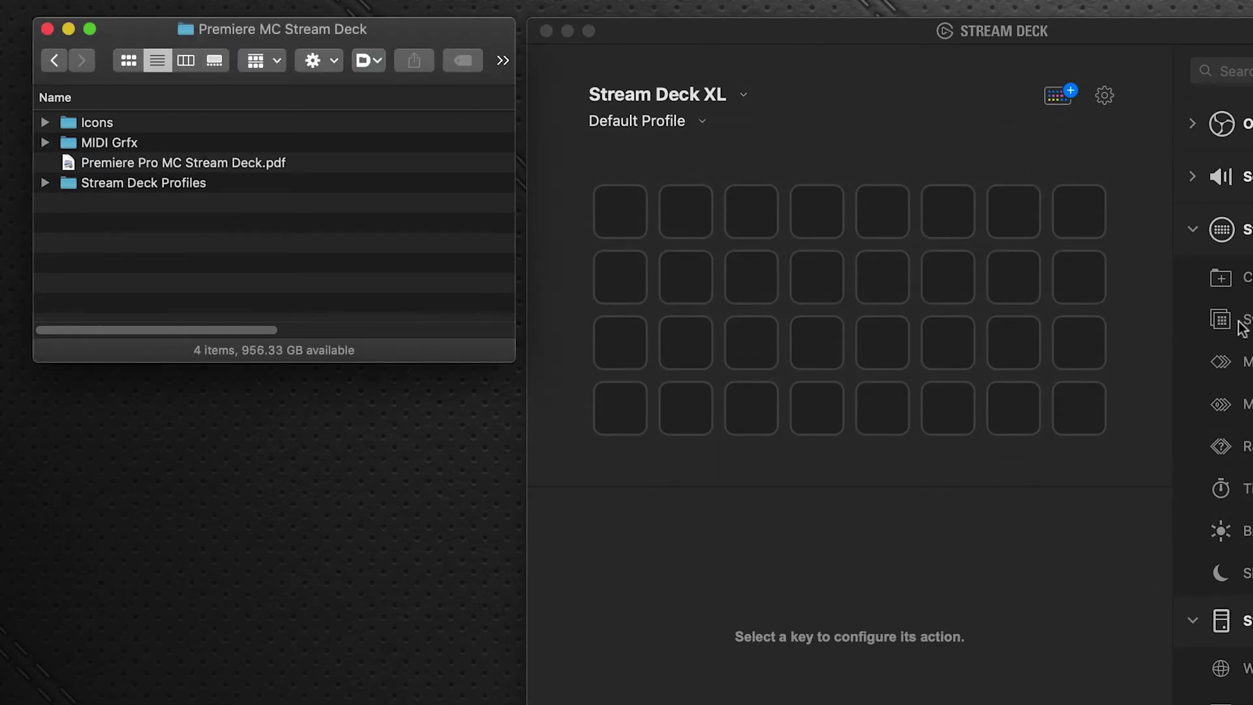
Import Premiere MC XL Mac.streamDeckProfile from Stream Deck Profiles/Mac via Preferences > Profiles
left_click(1107, 98)
left_click_drag(928, 107, 734, 24)
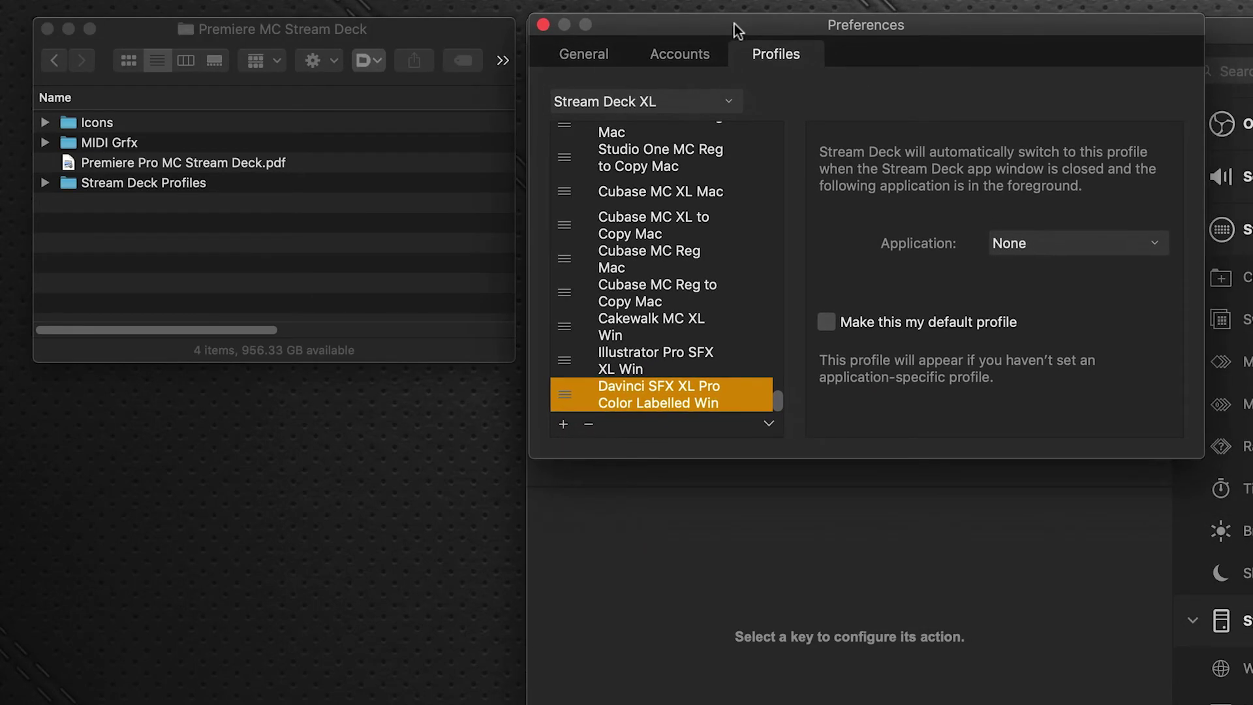
left_click(770, 422)
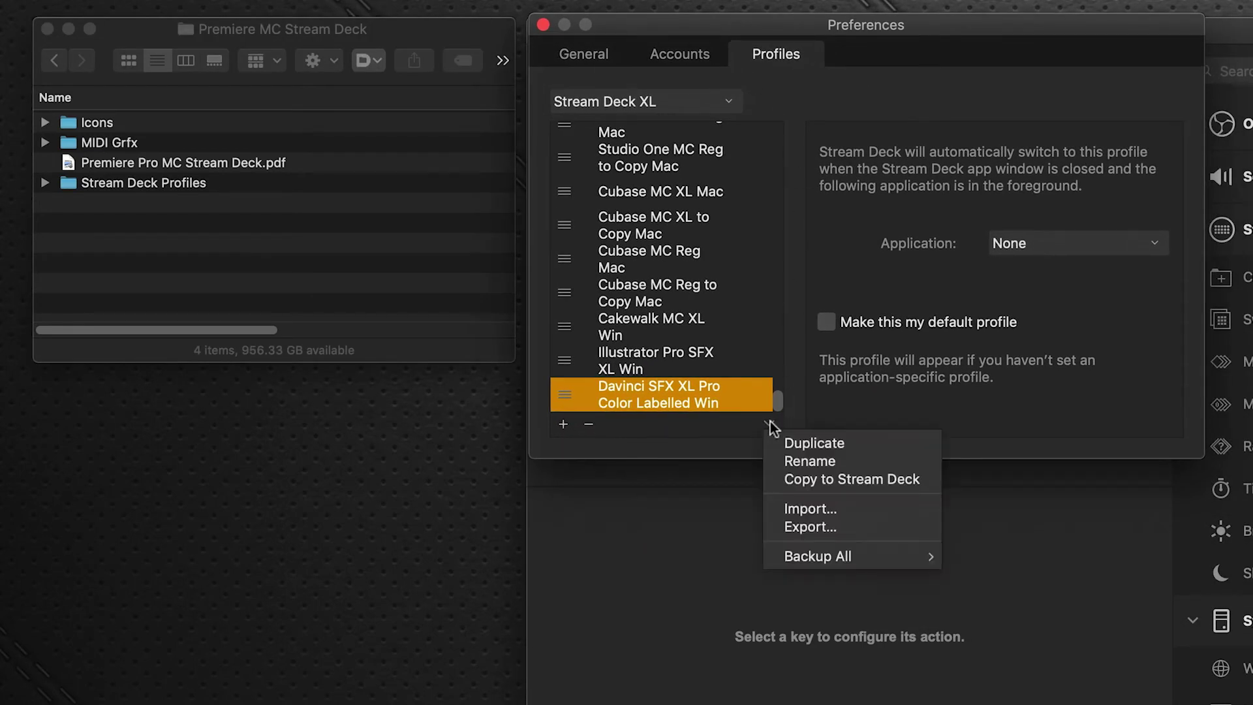
left_click(846, 507)
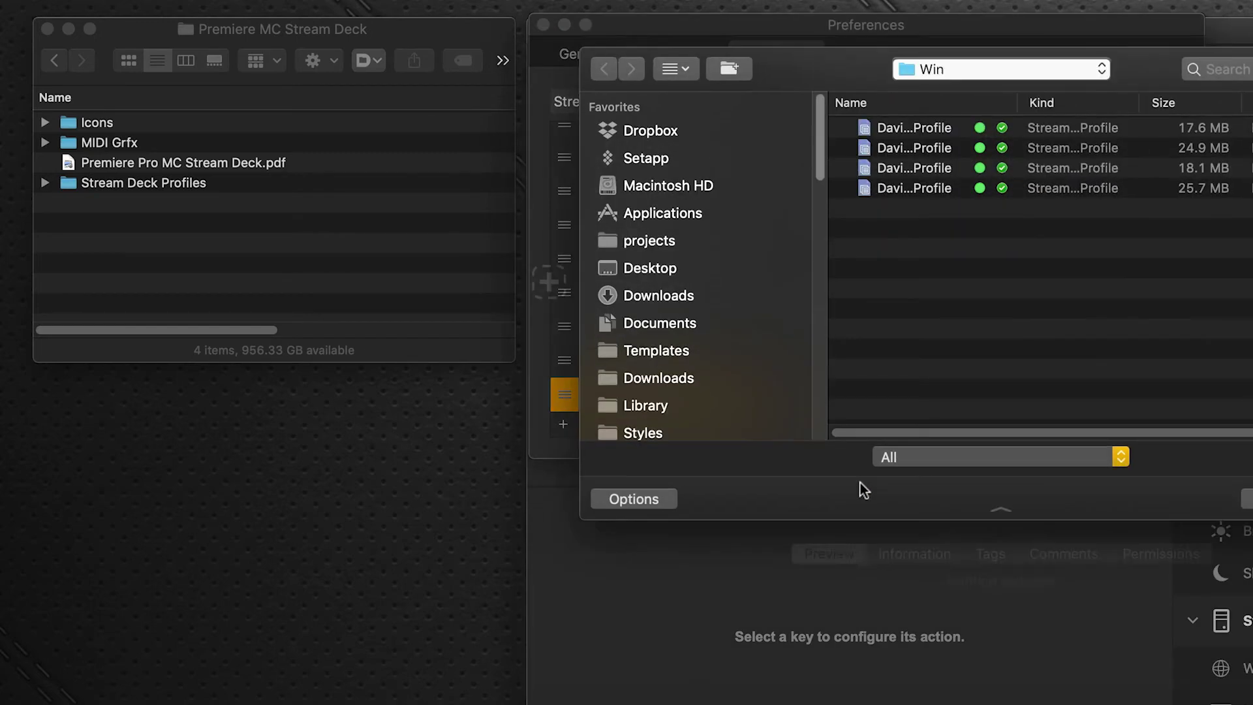
left_click_drag(186, 29, 1144, 249)
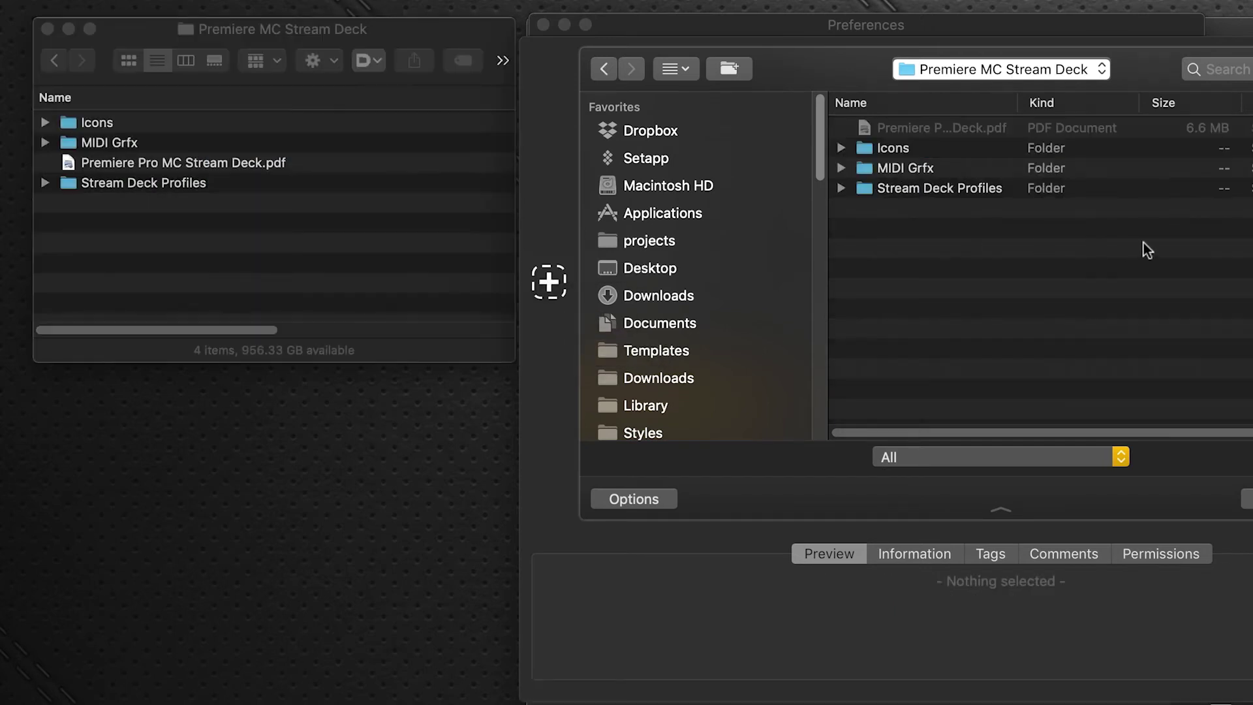
left_click(842, 188)
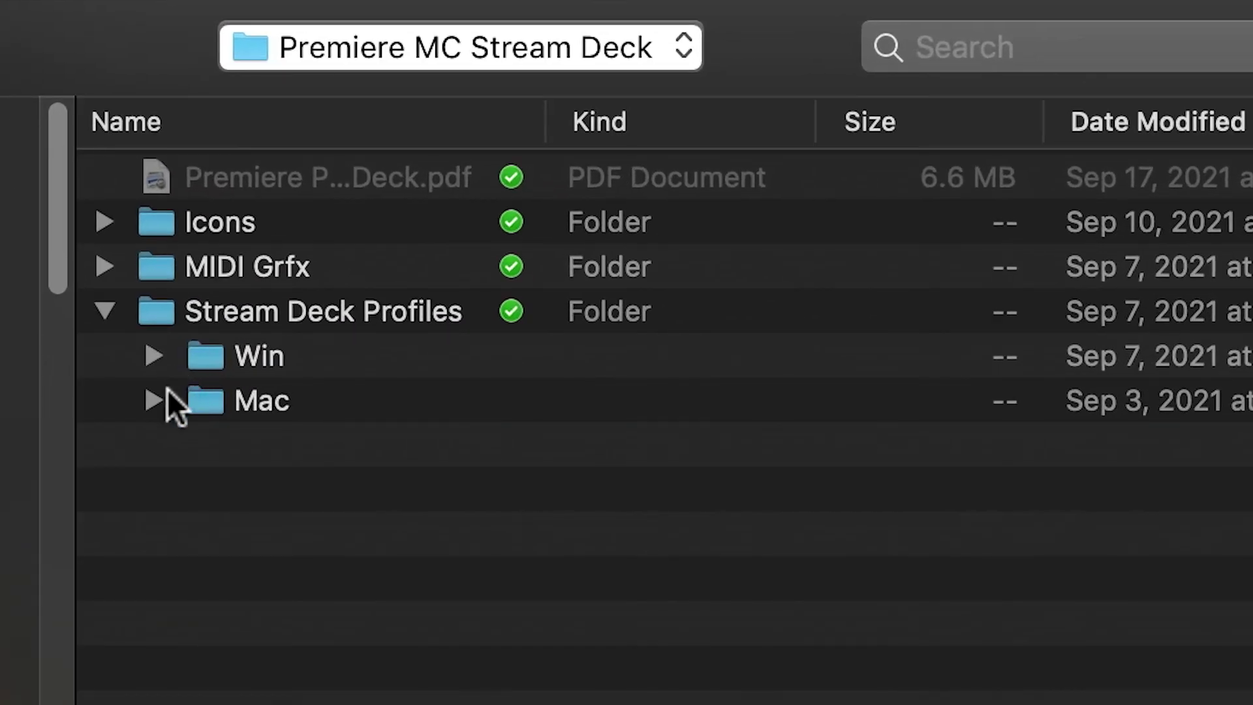
left_click(154, 400)
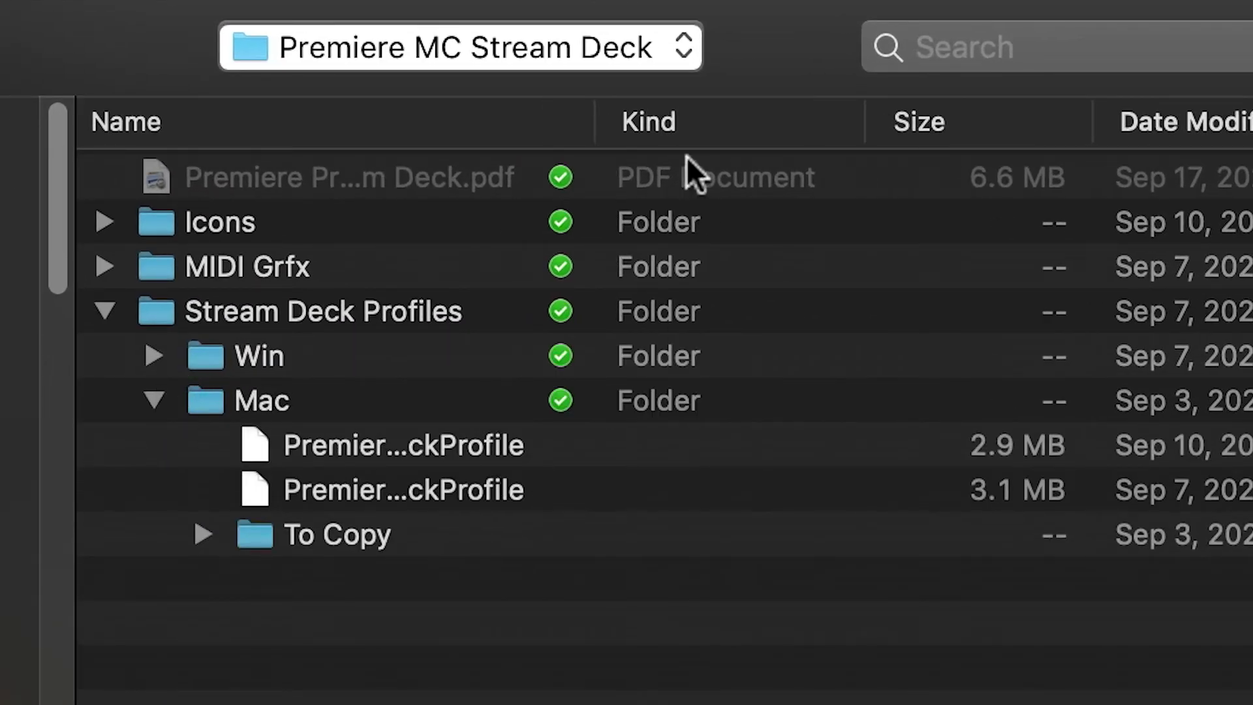
left_click_drag(594, 124, 1250, 121)
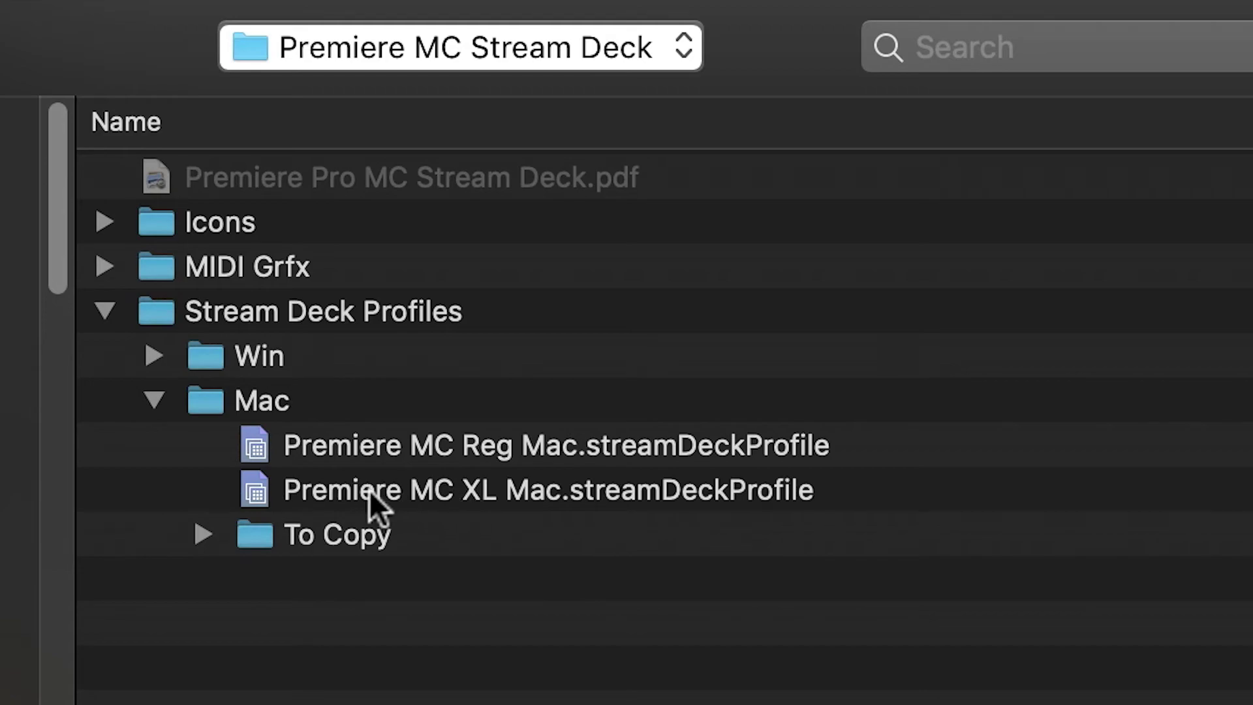
double_click(494, 486)
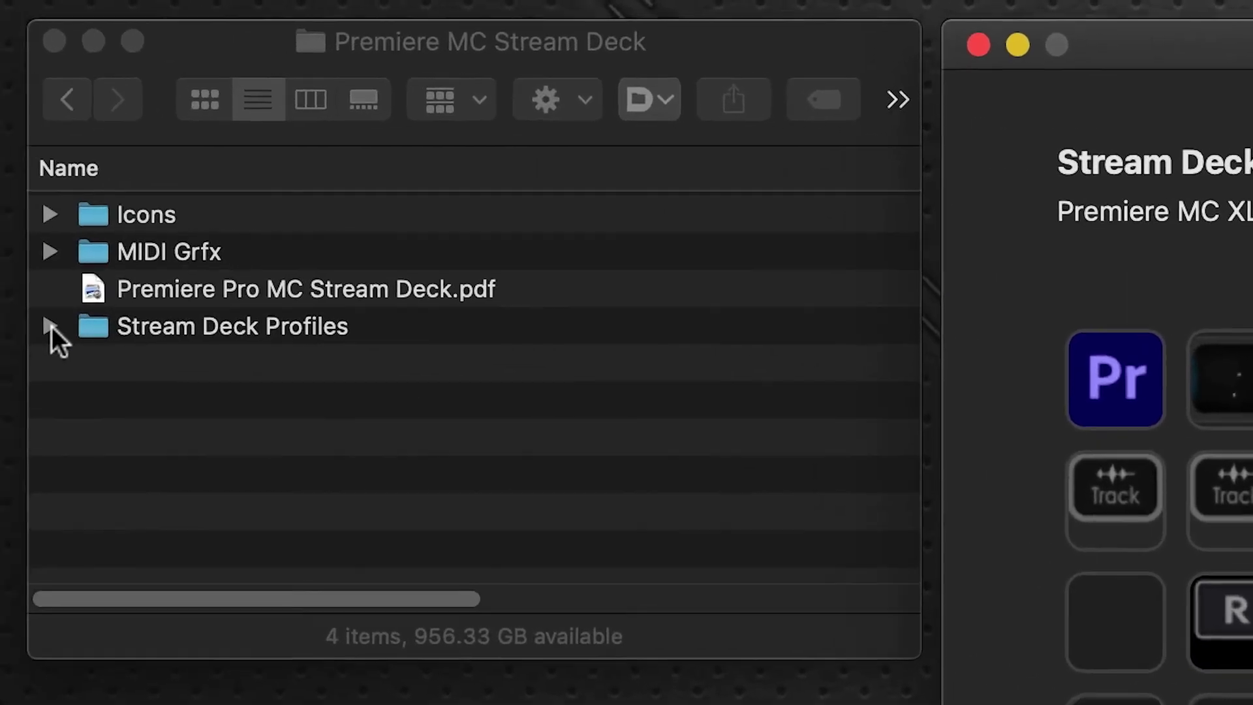
Expand Stream Deck Profiles > Mac > To Copy in Finder and resize the window
left_click(62, 331)
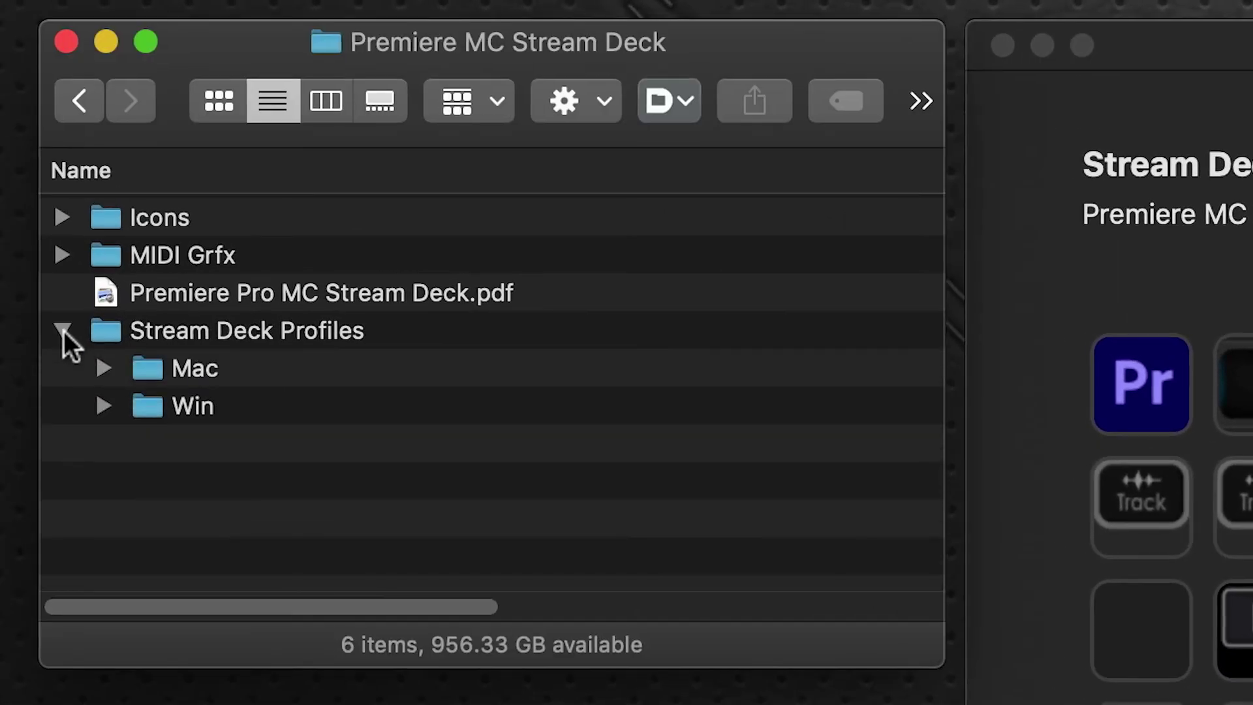
left_click(104, 368)
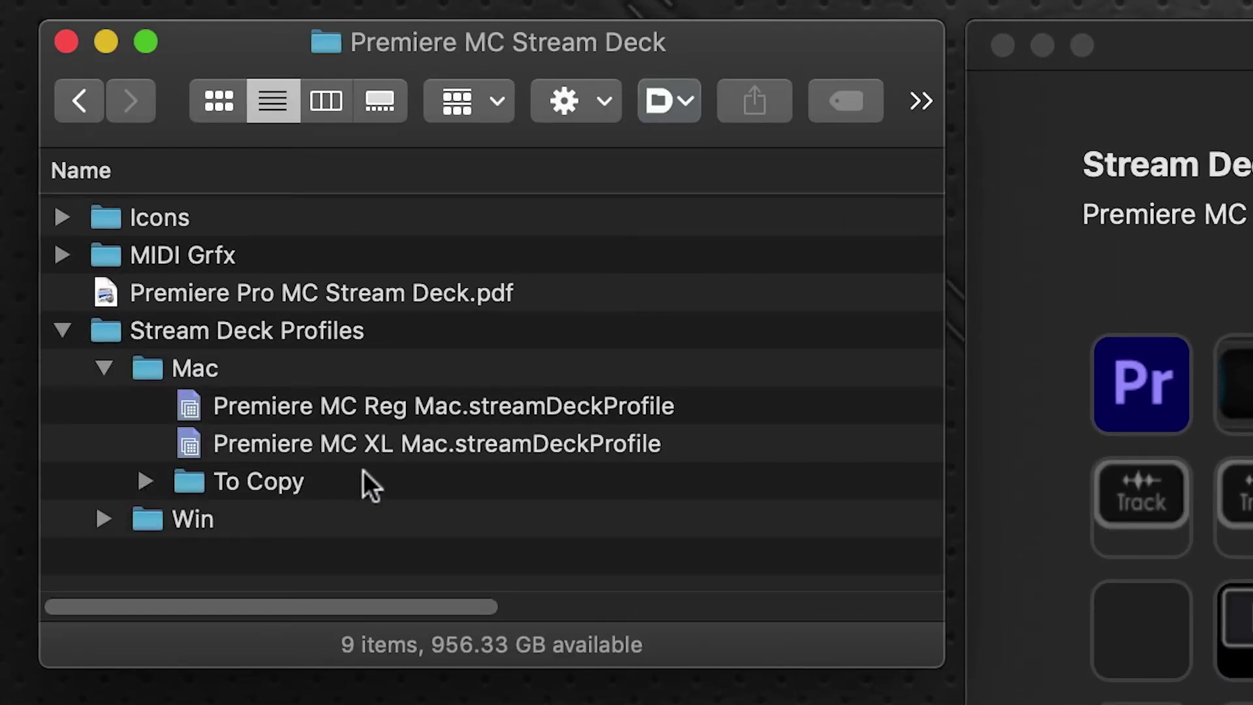
left_click(143, 481)
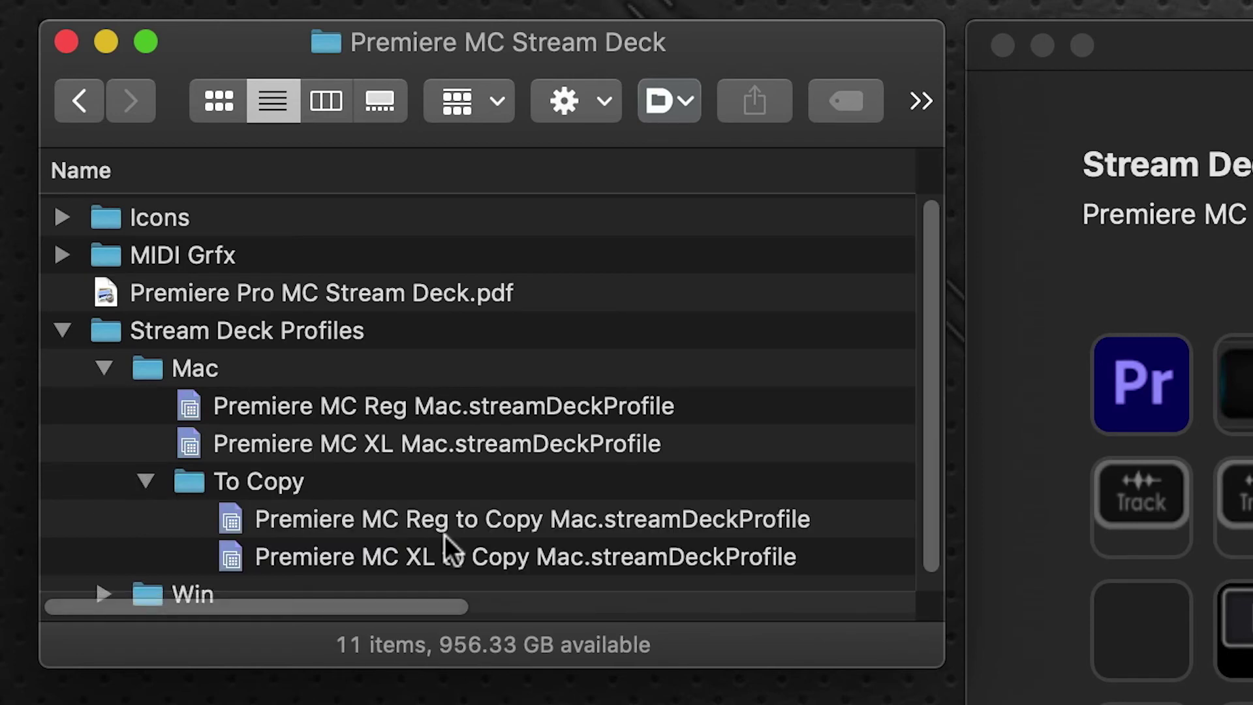
left_click_drag(926, 652, 931, 685)
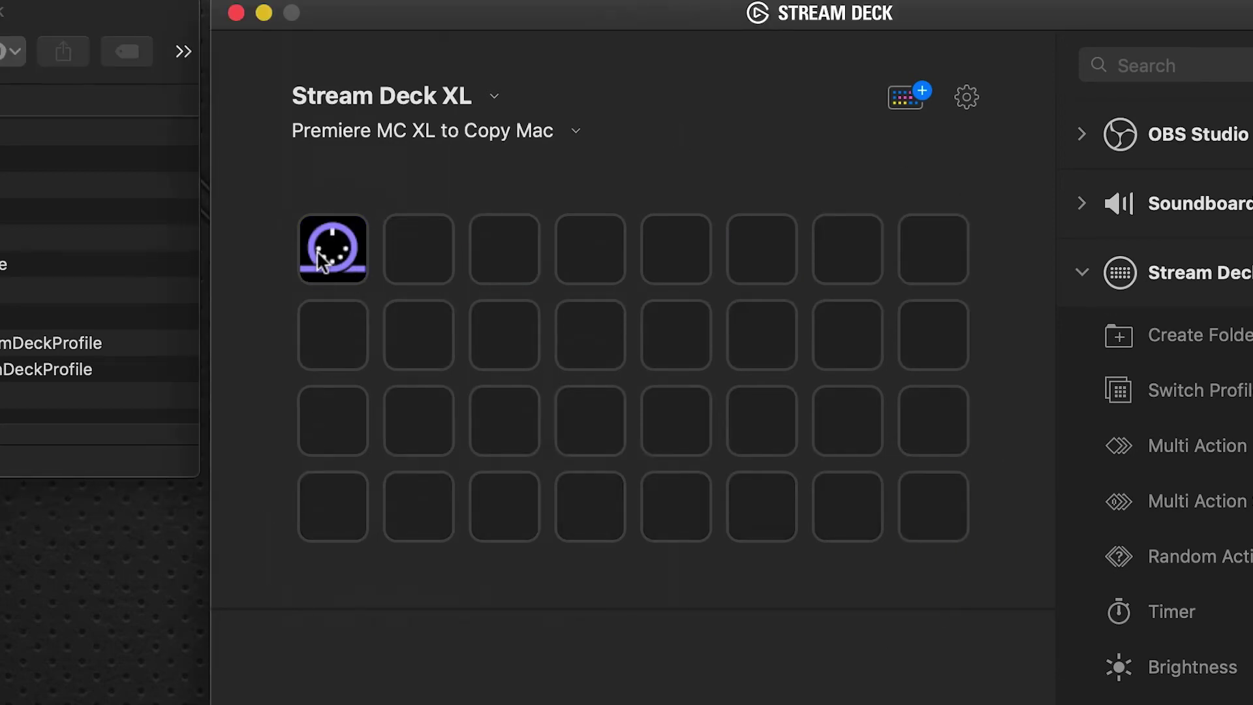
Look inside the MIDI folder, then copy the MIDI folder key to the clipboard
double_click(320, 260)
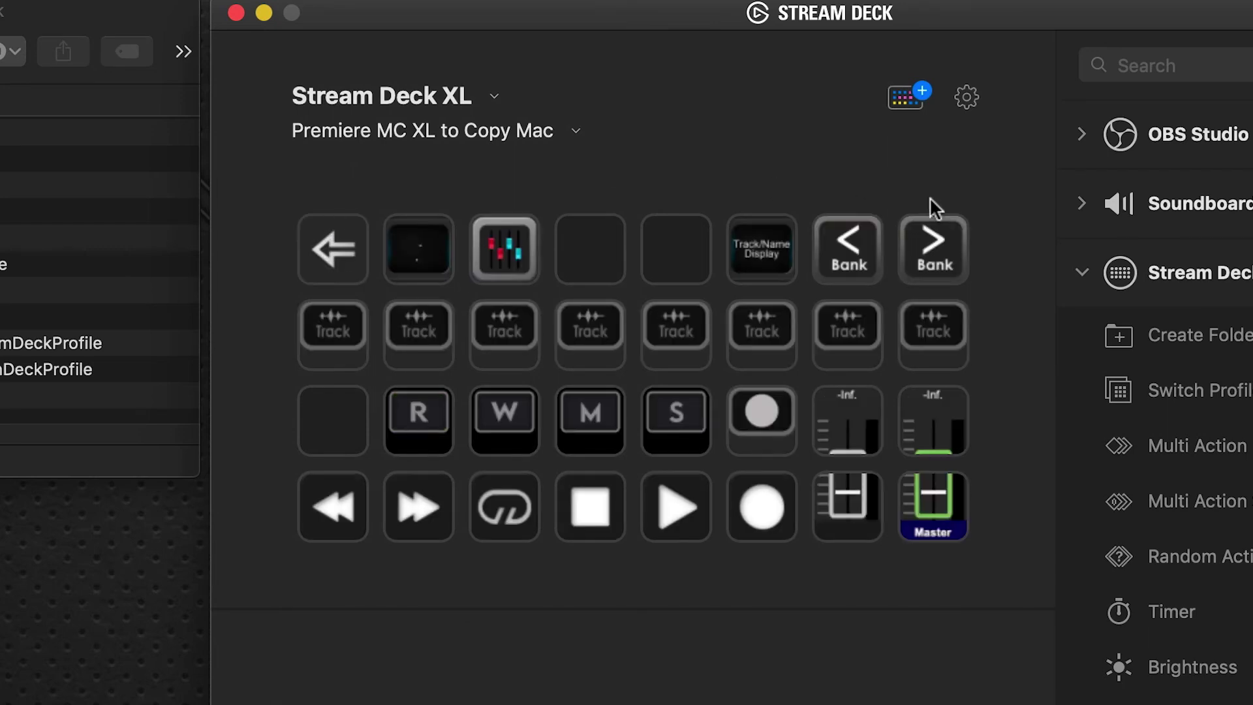
double_click(328, 232)
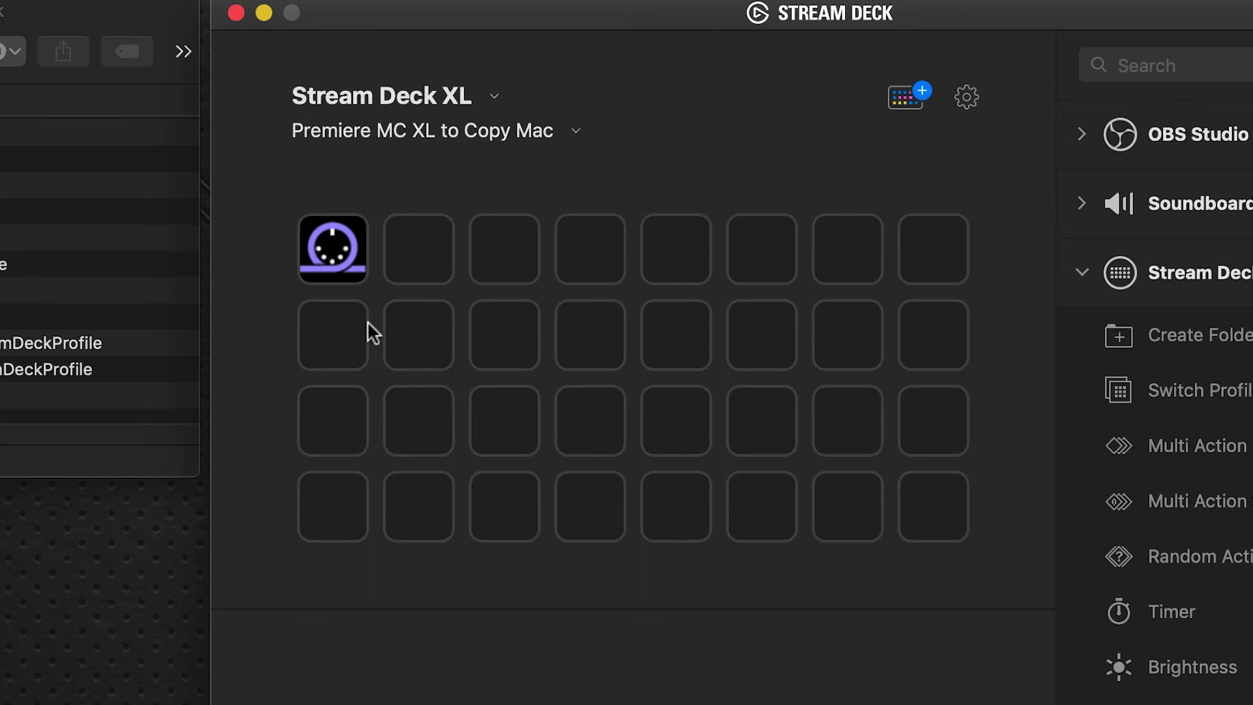
left_click(335, 257)
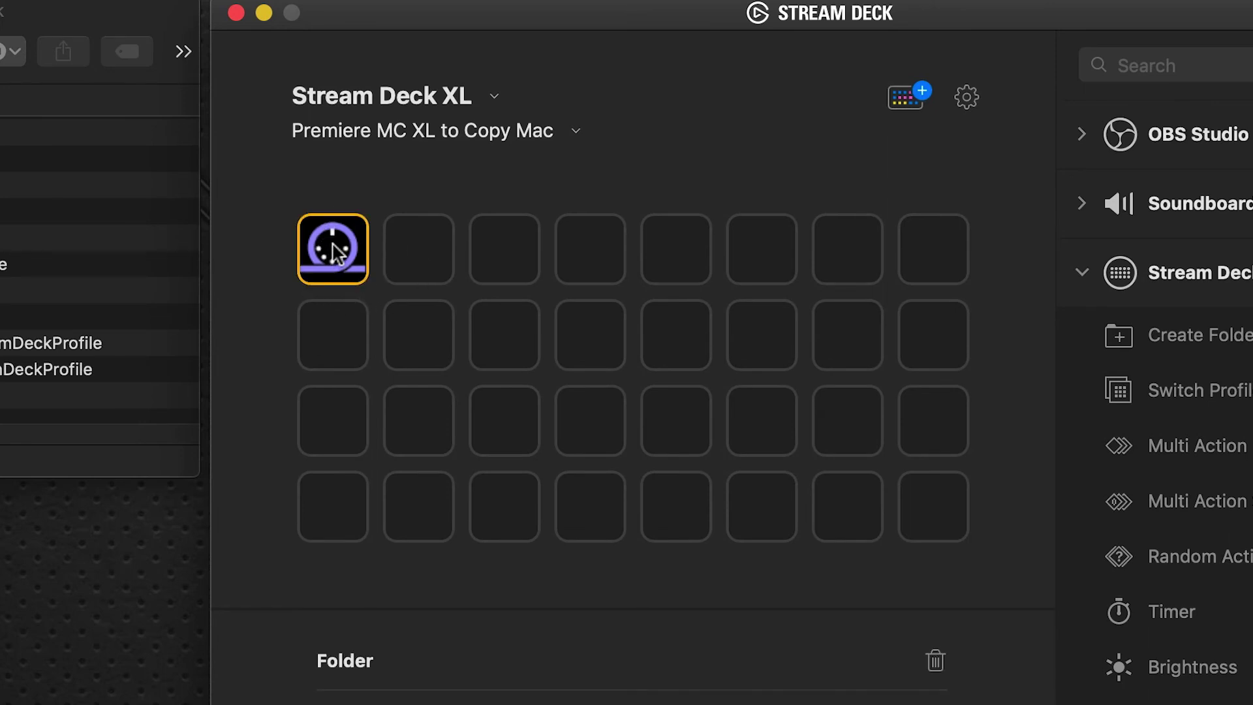
right_click(331, 243)
left_click(413, 265)
Paste the MIDI folder into Premiere Pro XL Labelled's row-2 column-8 key and confirm its Mackie Control keys
left_click(560, 132)
left_click(470, 609)
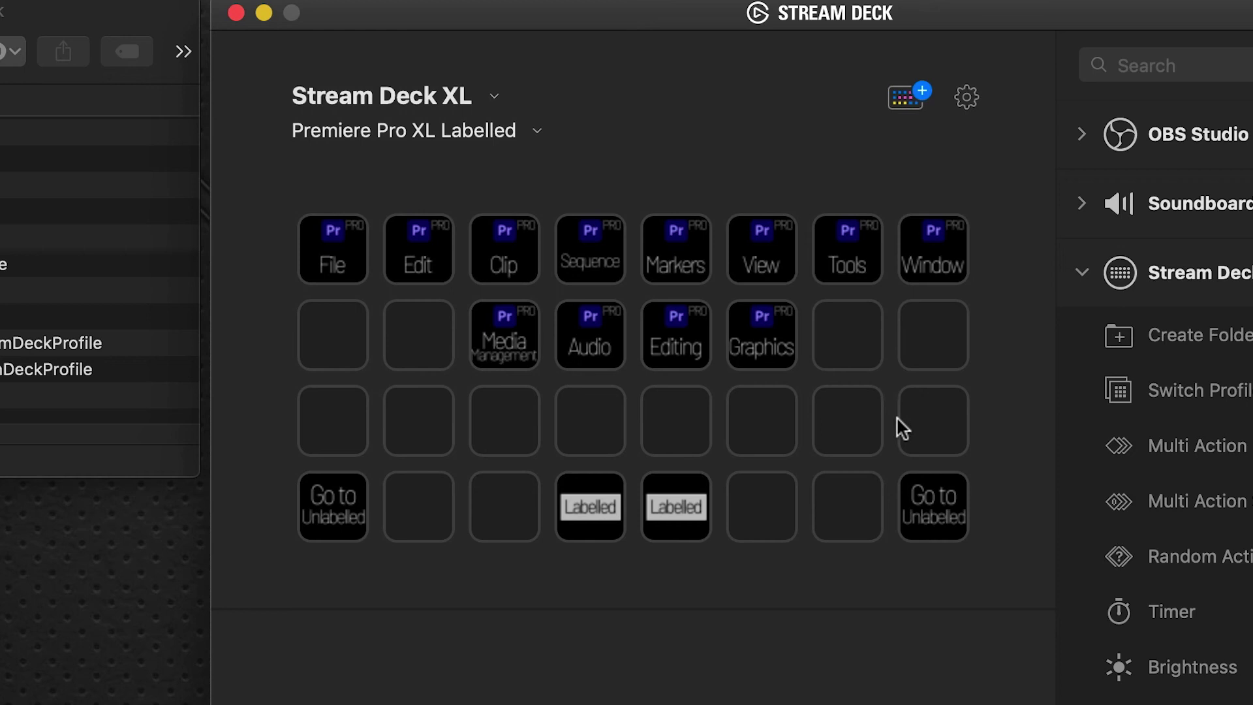
left_click(936, 332)
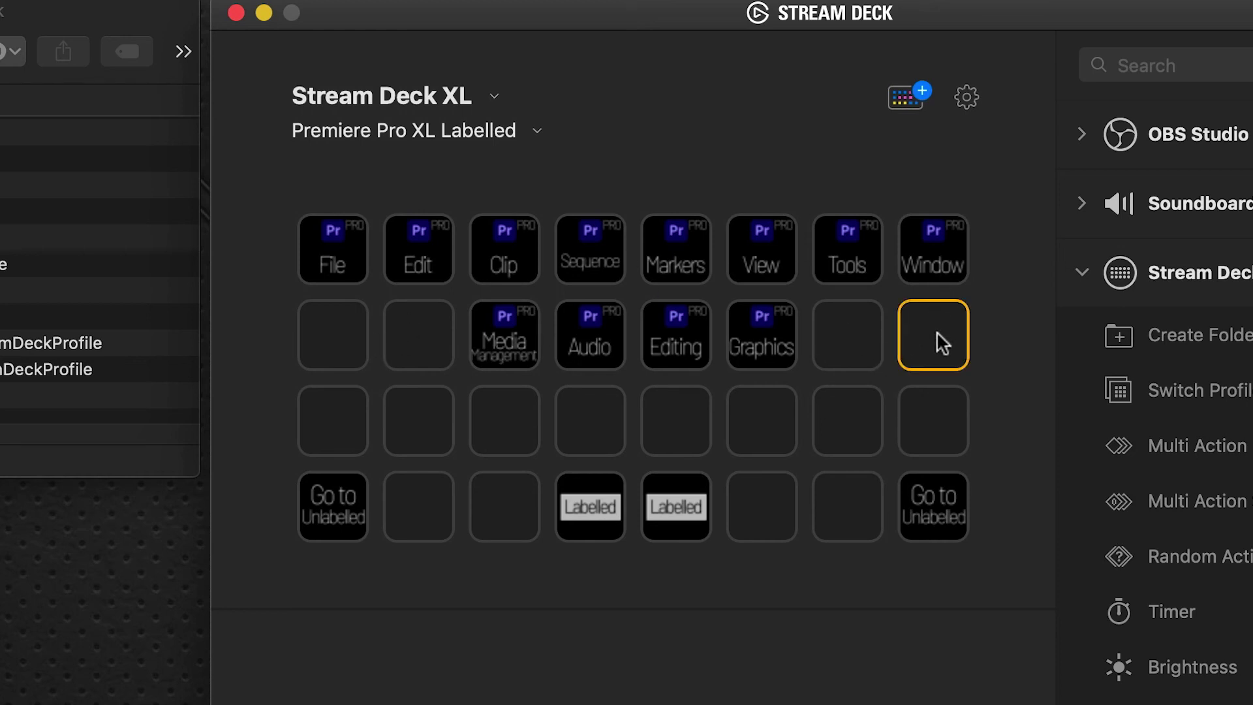
right_click(937, 331)
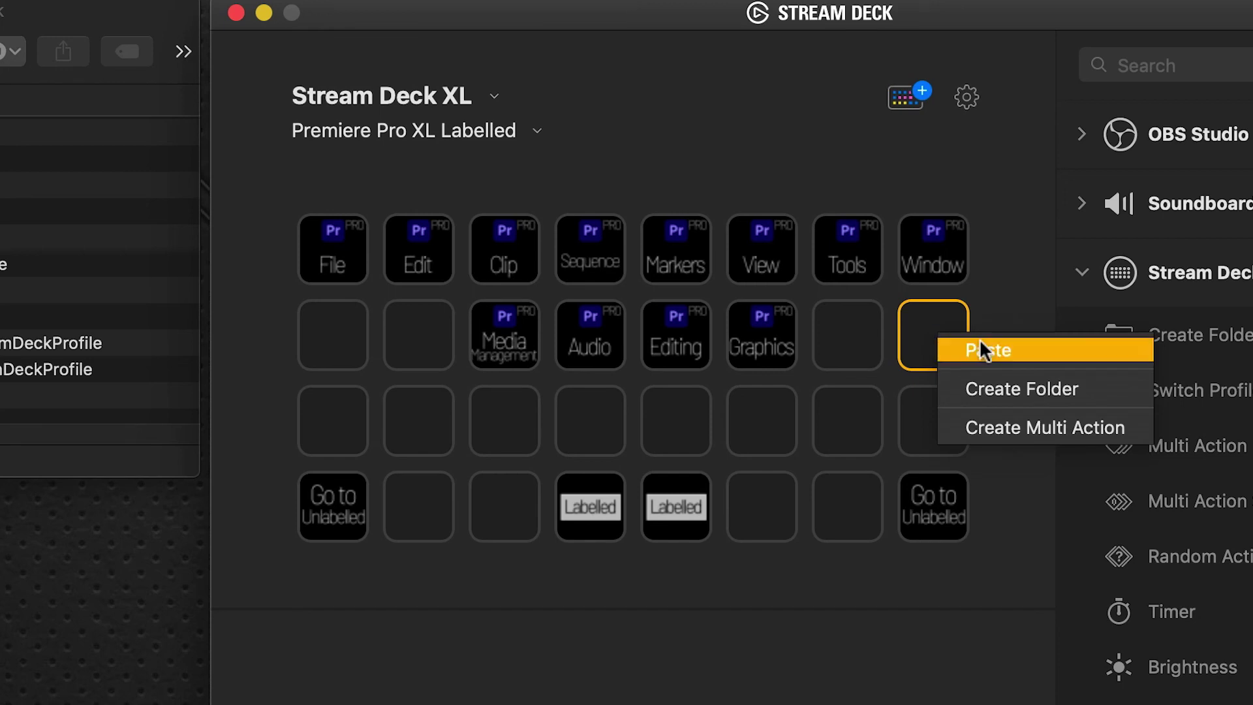
key("Return")
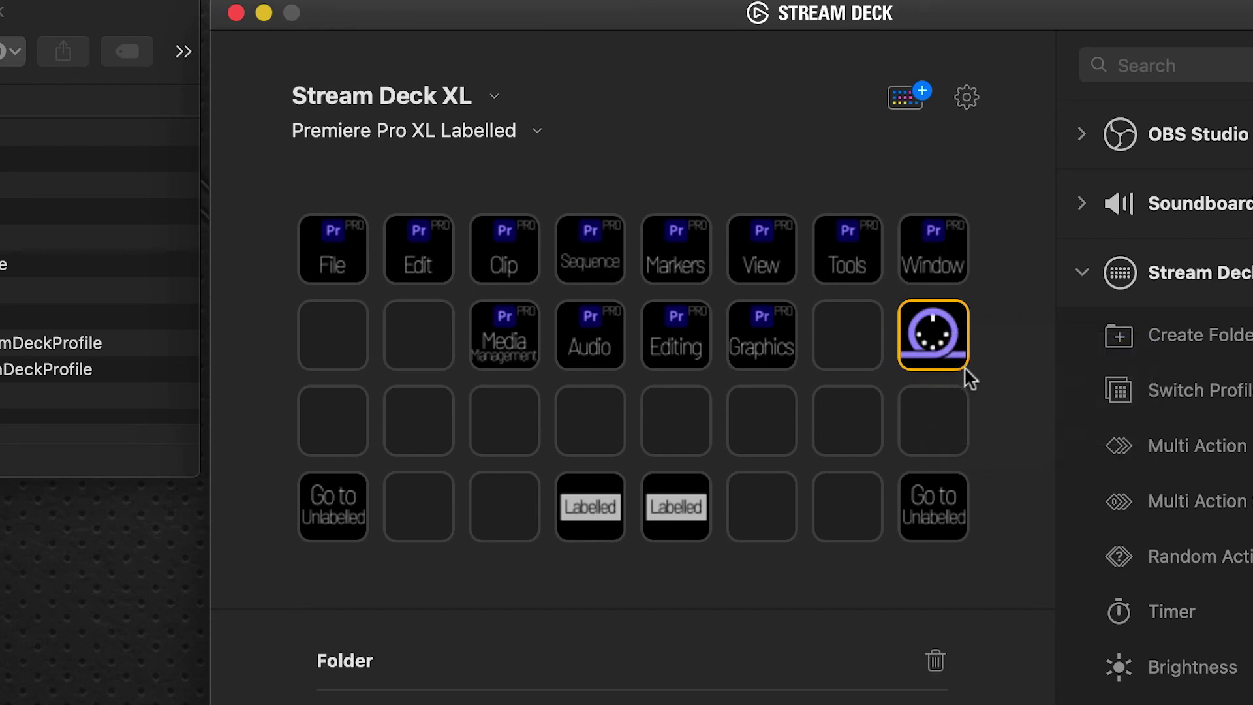
double_click(933, 334)
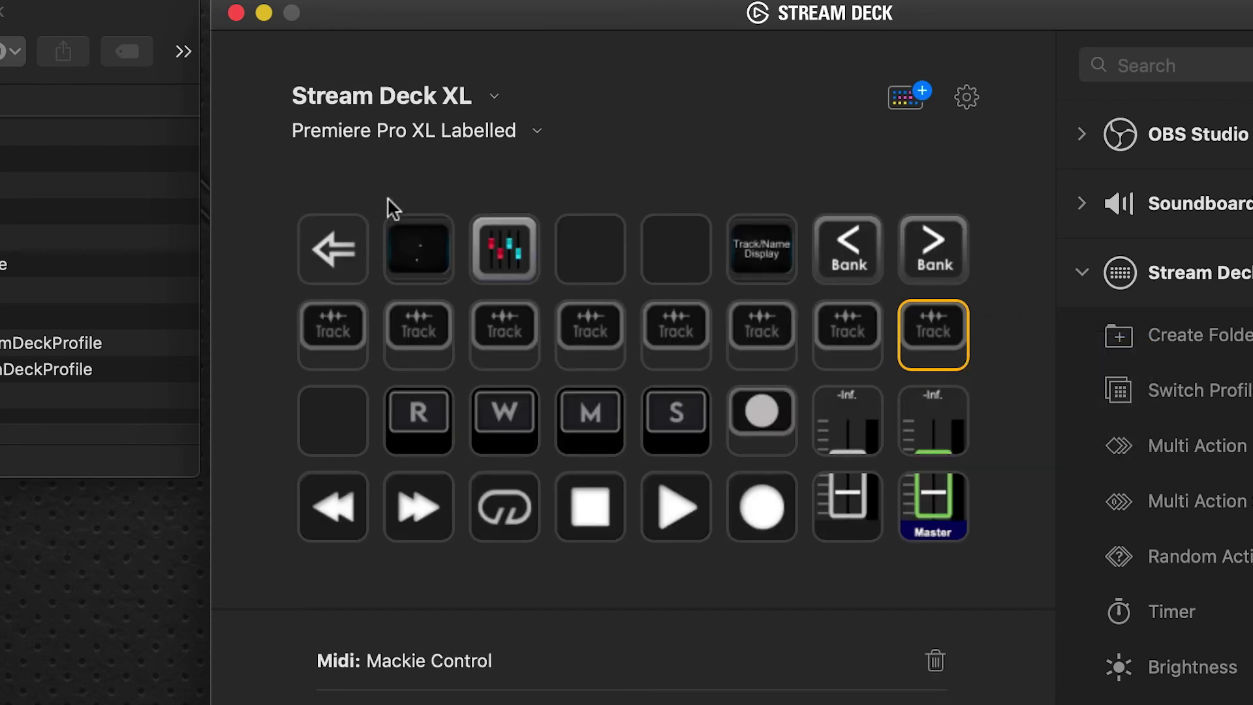
double_click(345, 234)
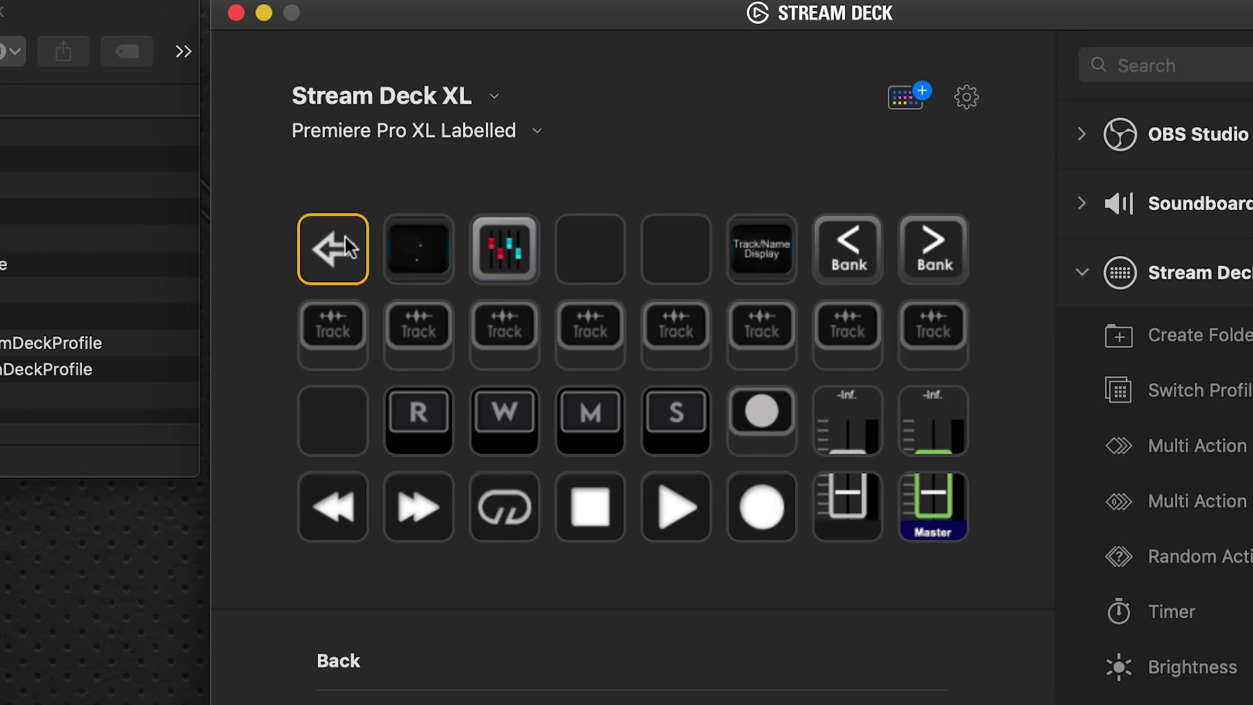